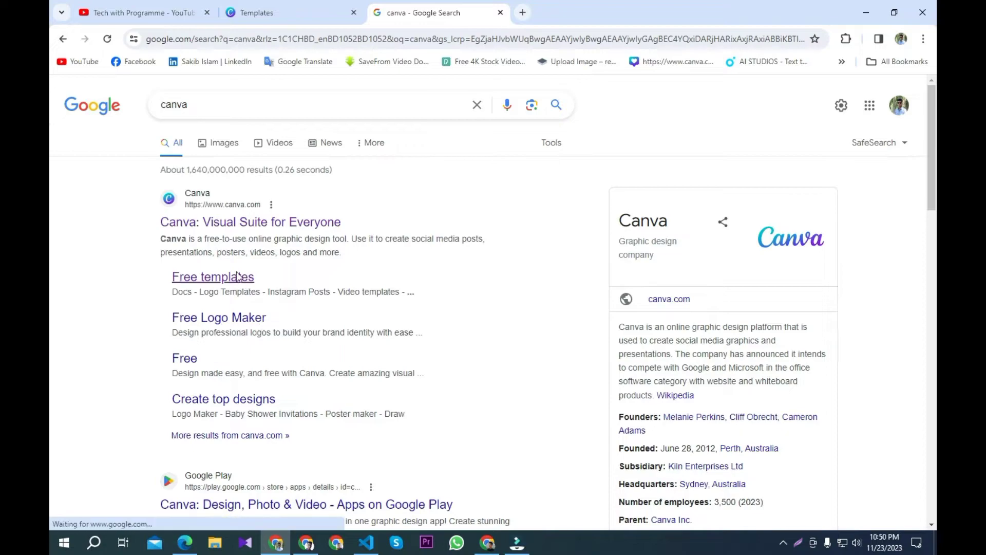
Step: Open Canva's free templates page from the search results and look through its template categories
{"action": "left_click", "coordinate": [232, 277]}
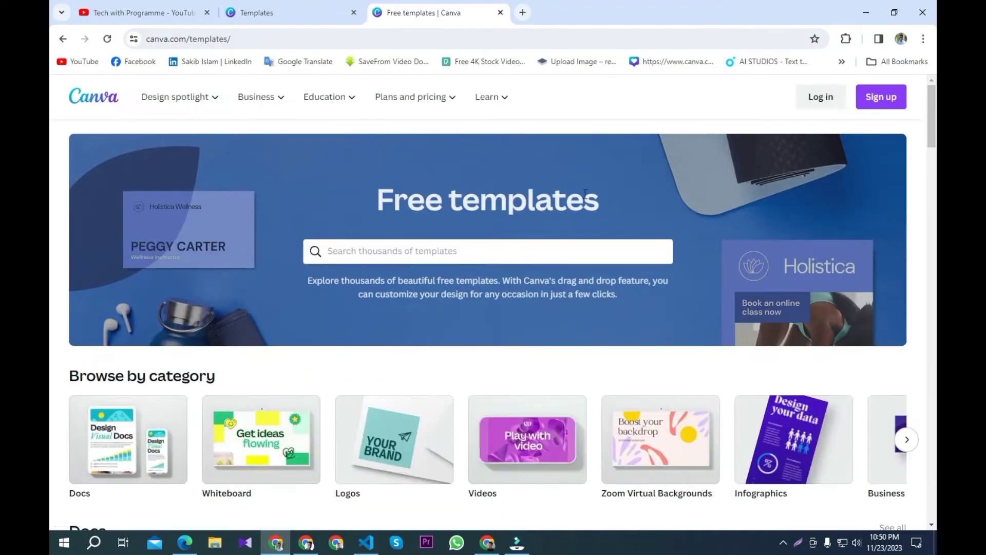
{"action": "scroll", "coordinate": [526, 207], "scroll_direction": "down", "scroll_amount": 20}
{"action": "scroll", "coordinate": [538, 212], "scroll_direction": "down", "scroll_amount": 15}
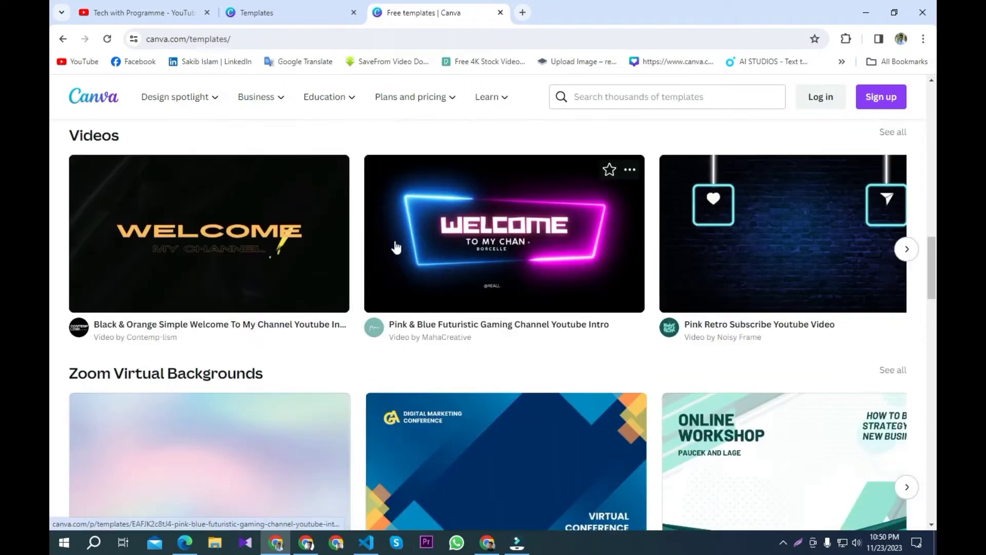
{"action": "scroll", "coordinate": [553, 267], "scroll_direction": "down", "scroll_amount": 15}
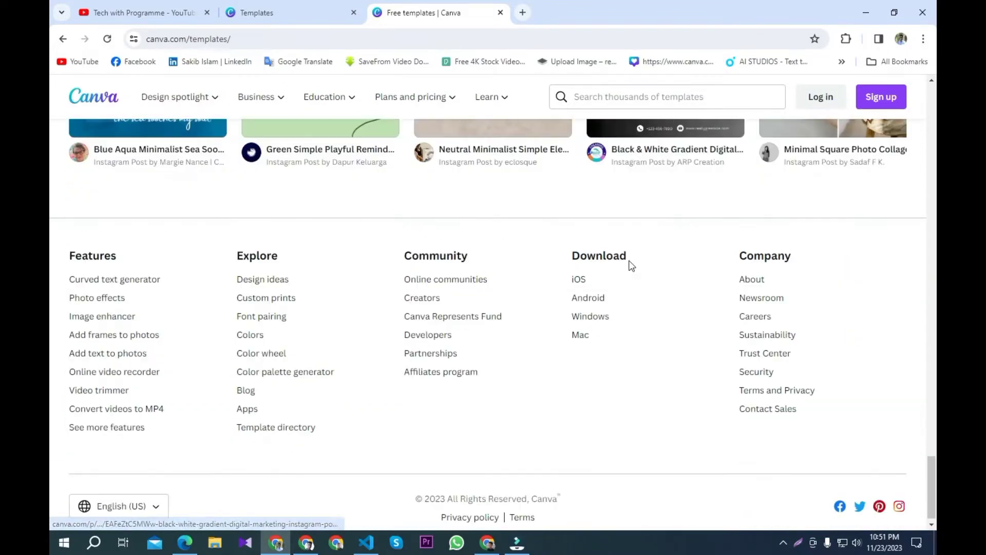
Step: Log in to Canva with the existing Google account
{"action": "left_click", "coordinate": [820, 97]}
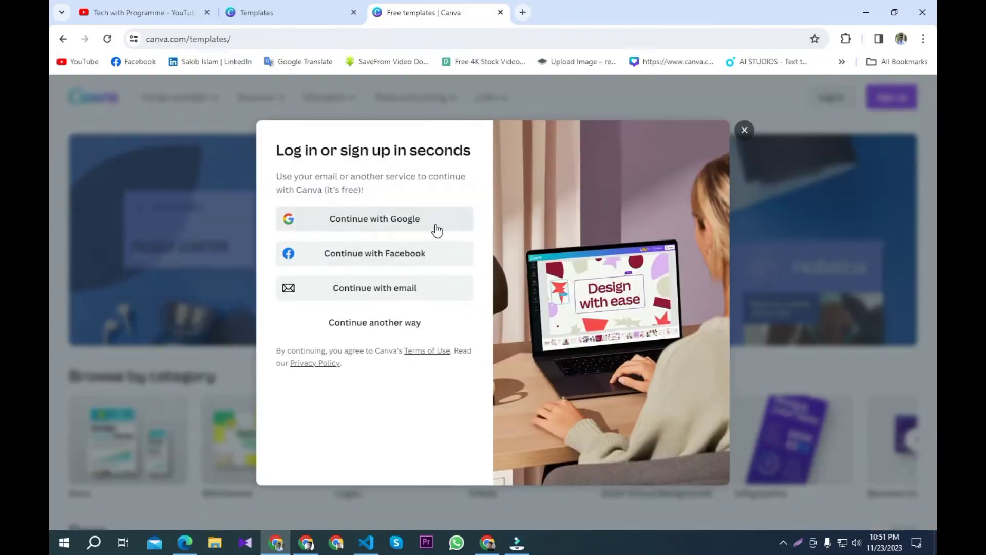
{"action": "left_click", "coordinate": [433, 220]}
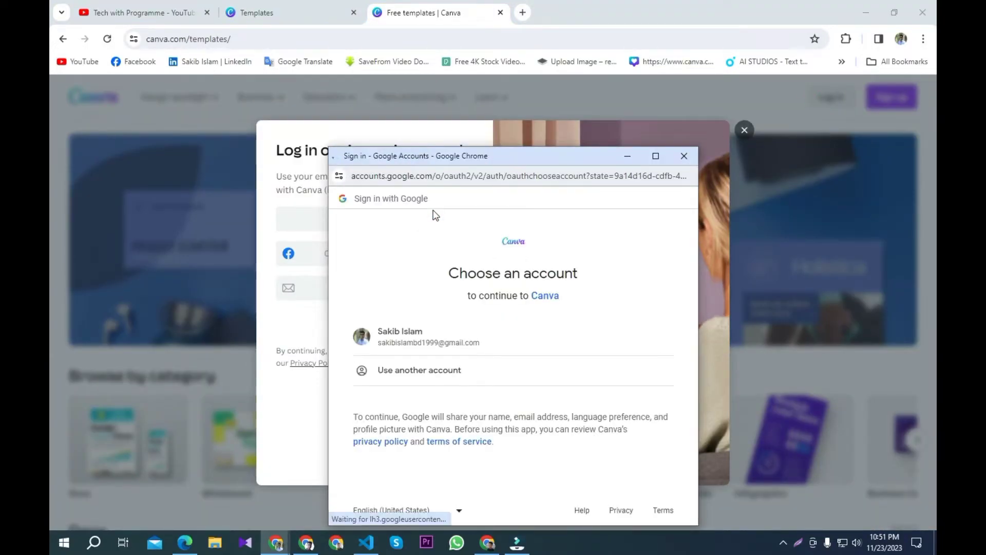
{"action": "left_click", "coordinate": [435, 343]}
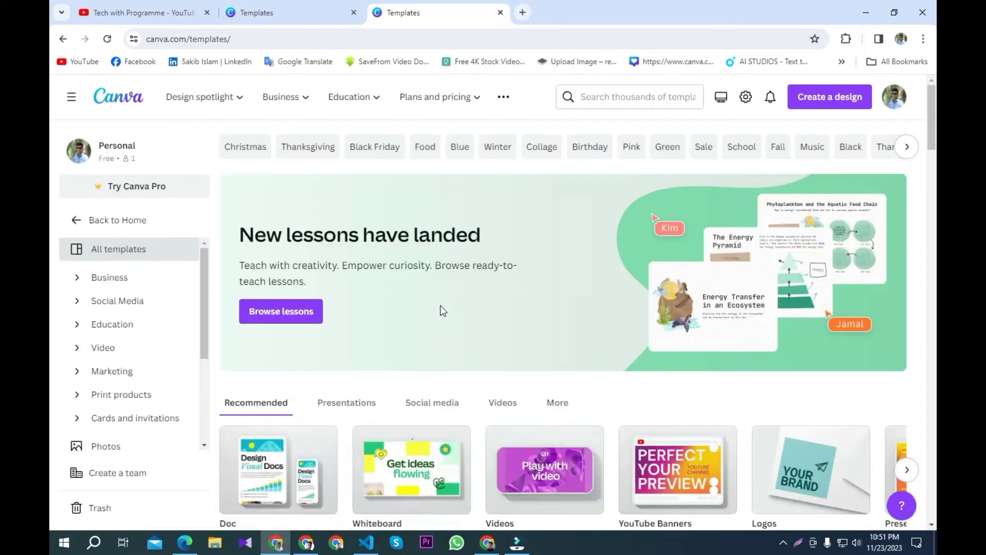
Step: Look through the suggested templates, including further designs in the Inspired By Your Last Design row
{"action": "scroll", "coordinate": [502, 263], "scroll_direction": "down", "scroll_amount": 5}
{"action": "scroll", "coordinate": [502, 263], "scroll_direction": "up", "scroll_amount": 5}
{"action": "scroll", "coordinate": [501, 260], "scroll_direction": "down", "scroll_amount": 10}
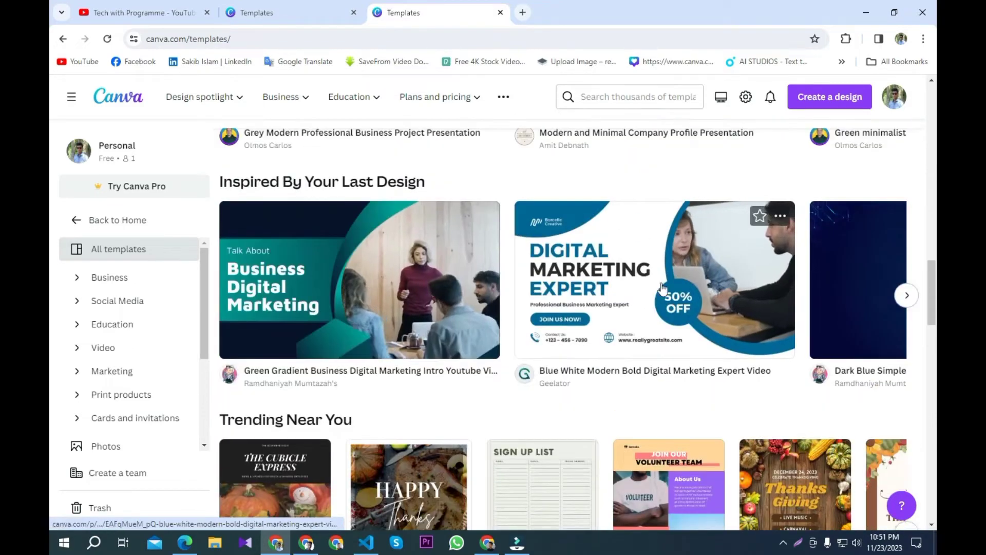
{"action": "left_click", "coordinate": [908, 295]}
{"action": "left_click", "coordinate": [908, 295]}
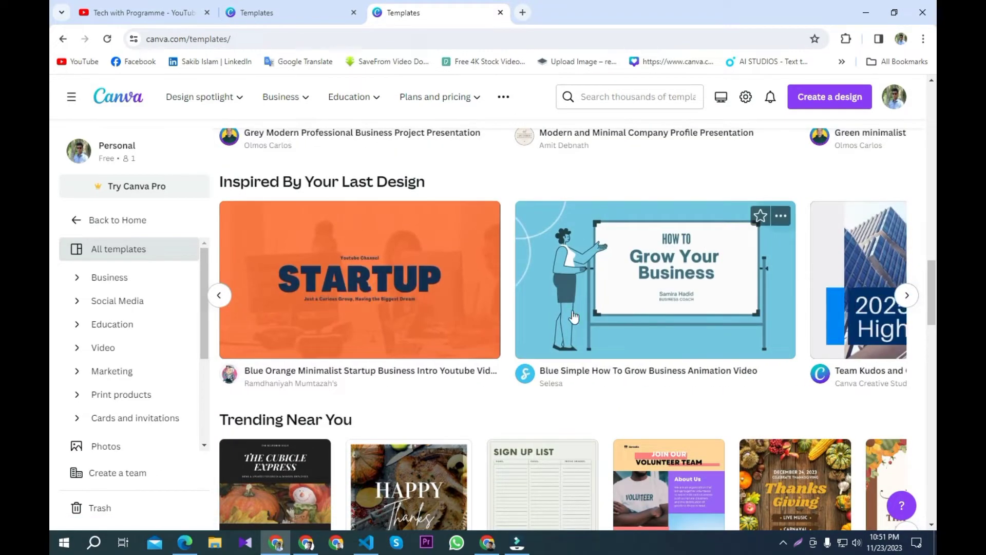
{"action": "left_click", "coordinate": [907, 295]}
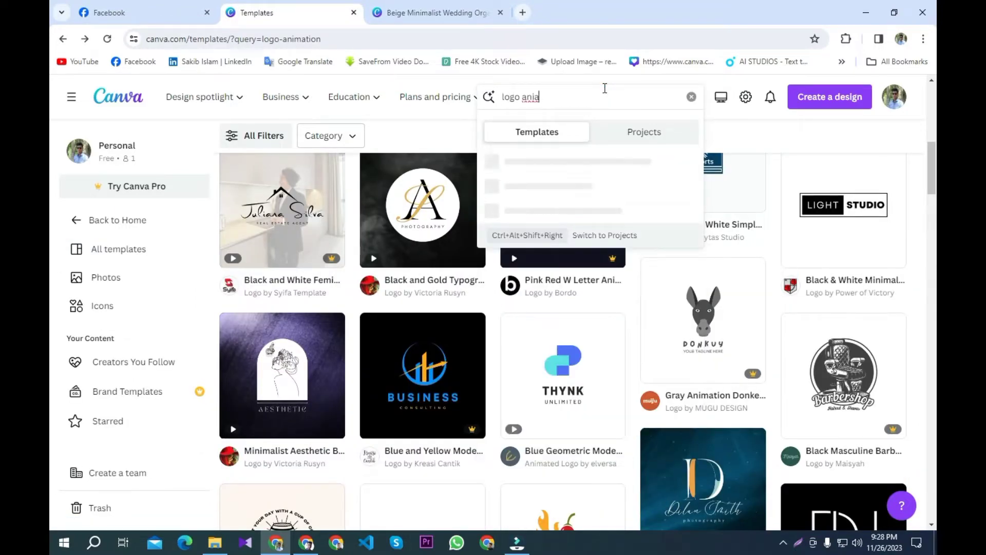
Step: Search the templates for "logo animation"
{"action": "key", "text": "BackSpace"}
{"action": "type", "text": "mation"}
{"action": "key", "text": "Return"}
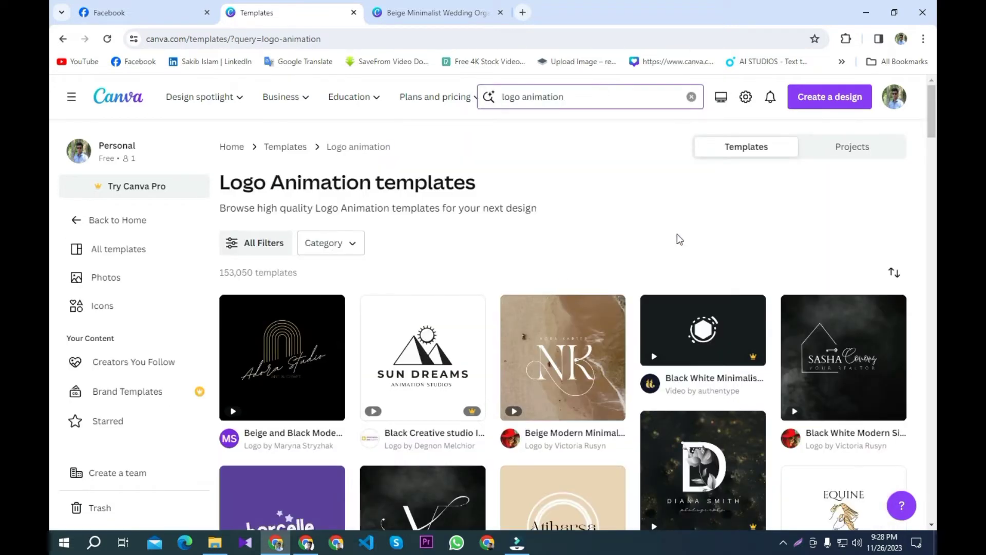
Step: Open the Blue Geometric Modern Company Animated Logo template for customizing and preview its animation
{"action": "scroll", "coordinate": [677, 235], "scroll_direction": "down", "scroll_amount": 5}
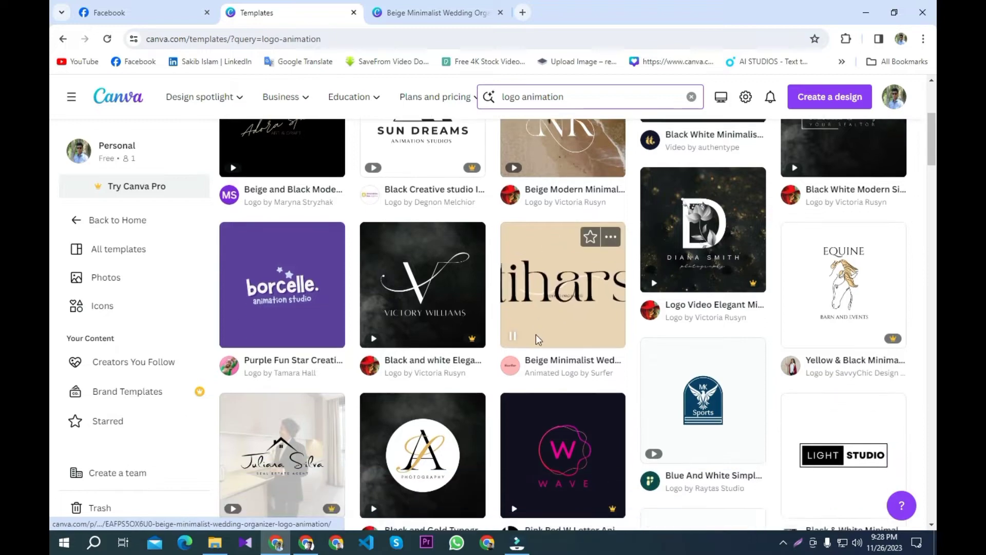
{"action": "scroll", "coordinate": [536, 334], "scroll_direction": "down", "scroll_amount": 12}
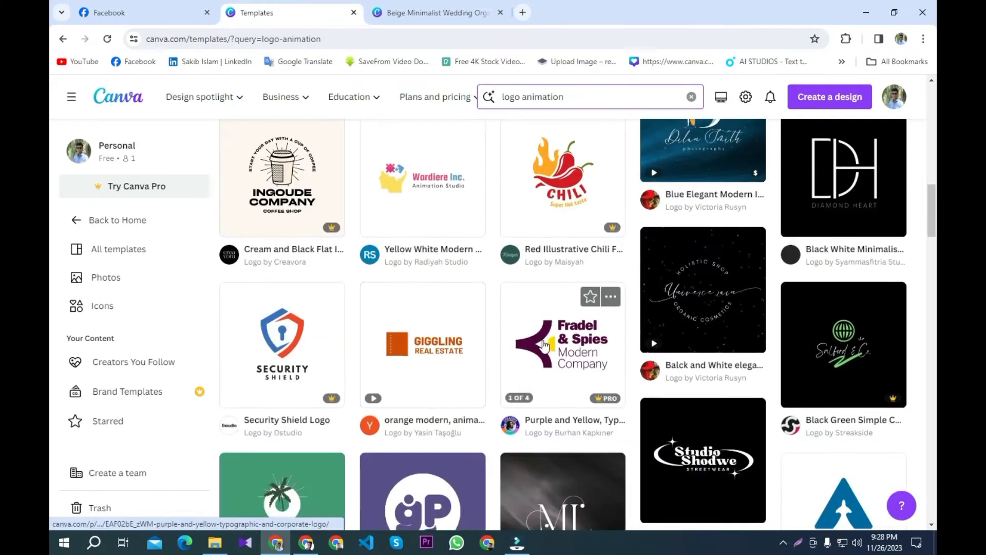
{"action": "scroll", "coordinate": [544, 370], "scroll_direction": "up", "scroll_amount": 9}
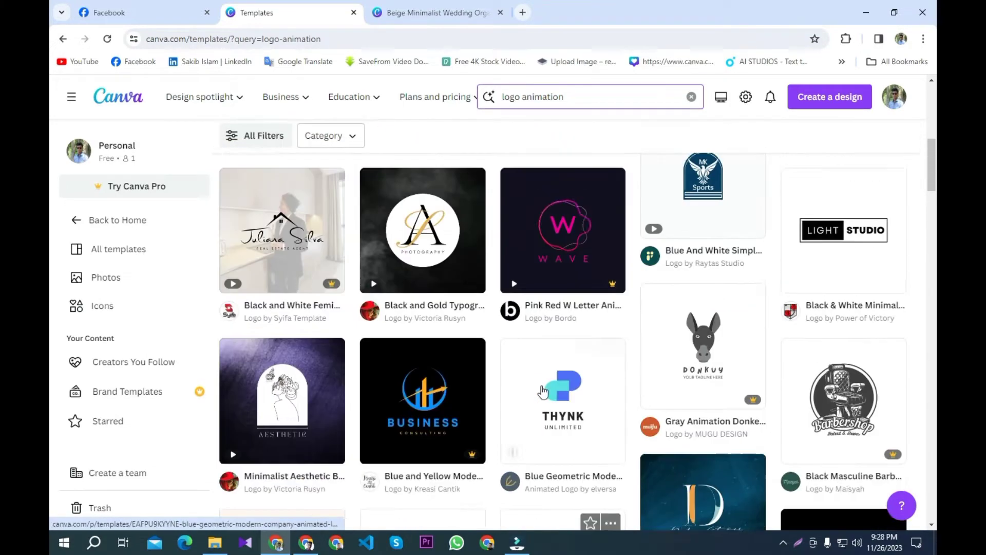
{"action": "scroll", "coordinate": [545, 383], "scroll_direction": "up", "scroll_amount": 2}
{"action": "scroll", "coordinate": [547, 380], "scroll_direction": "down", "scroll_amount": 2}
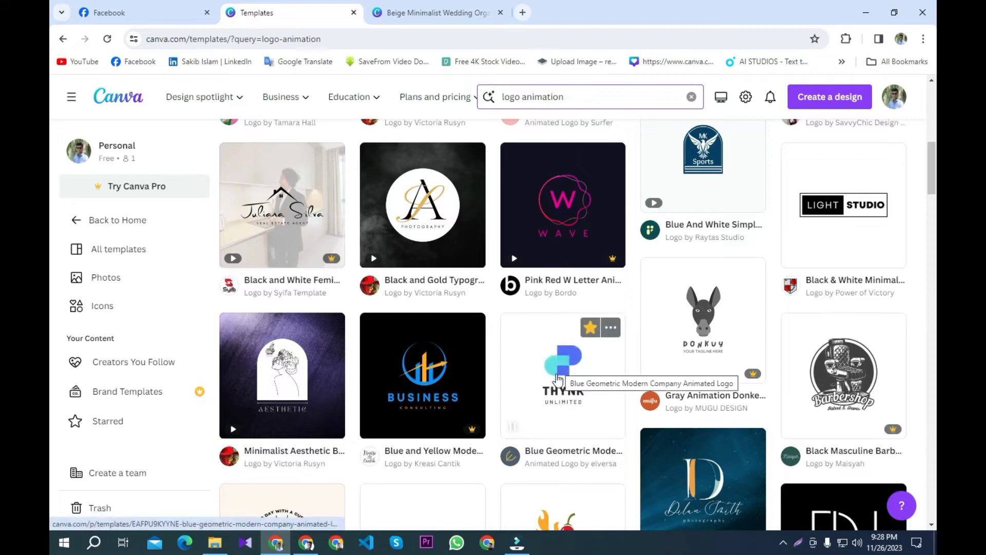
{"action": "left_click", "coordinate": [559, 379]}
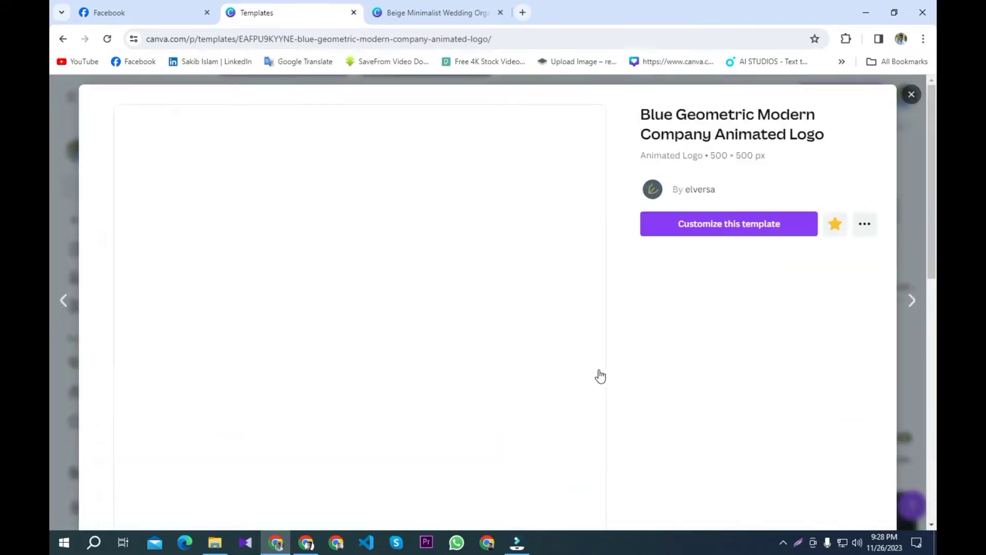
{"action": "left_click", "coordinate": [691, 226]}
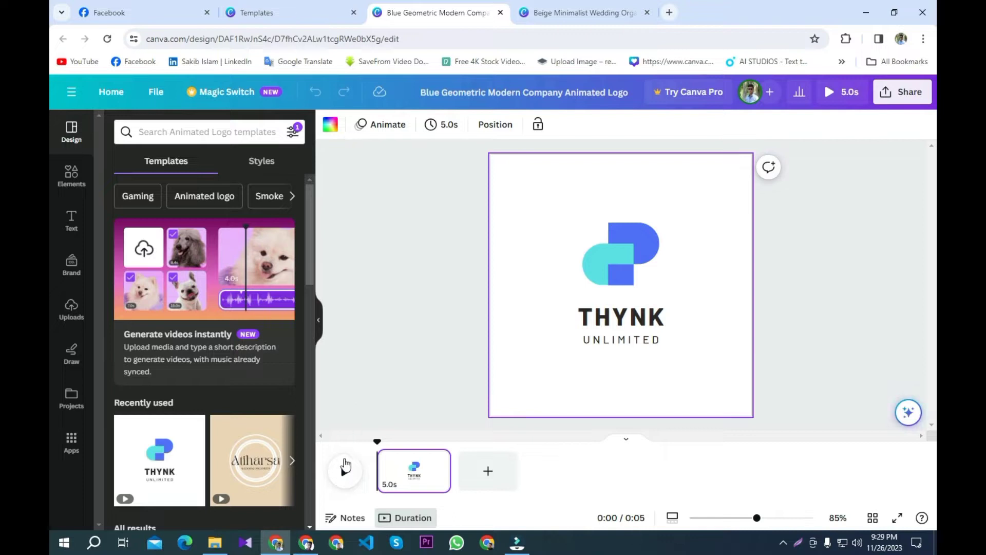
{"action": "left_click", "coordinate": [346, 471]}
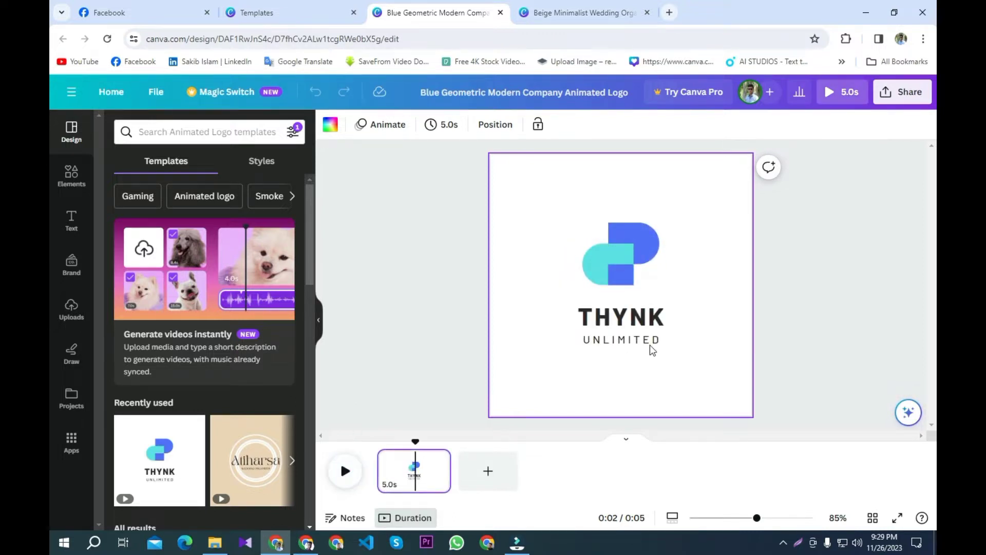
Step: Replace the THYNK heading with the creator's first name and UNLIMITED with CREATION, and preview the animation from the start
{"action": "double_click", "coordinate": [637, 315]}
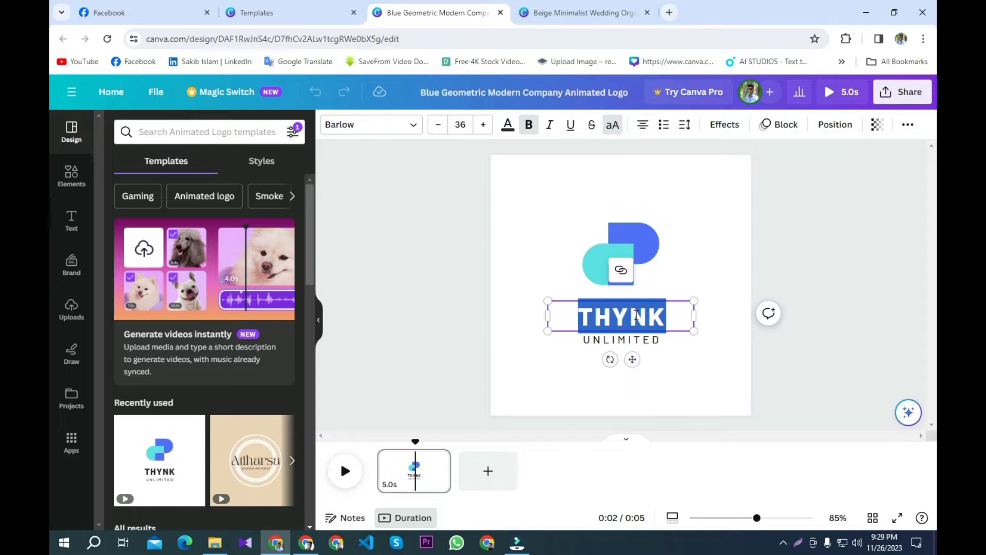
{"action": "type", "text": "SAKIB"}
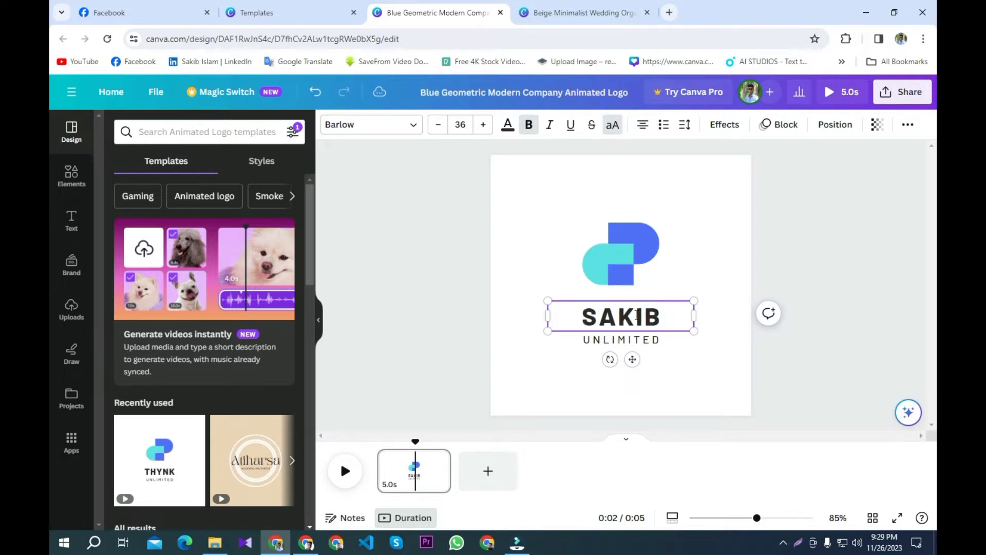
{"action": "left_click", "coordinate": [625, 343]}
{"action": "double_click", "coordinate": [623, 341]}
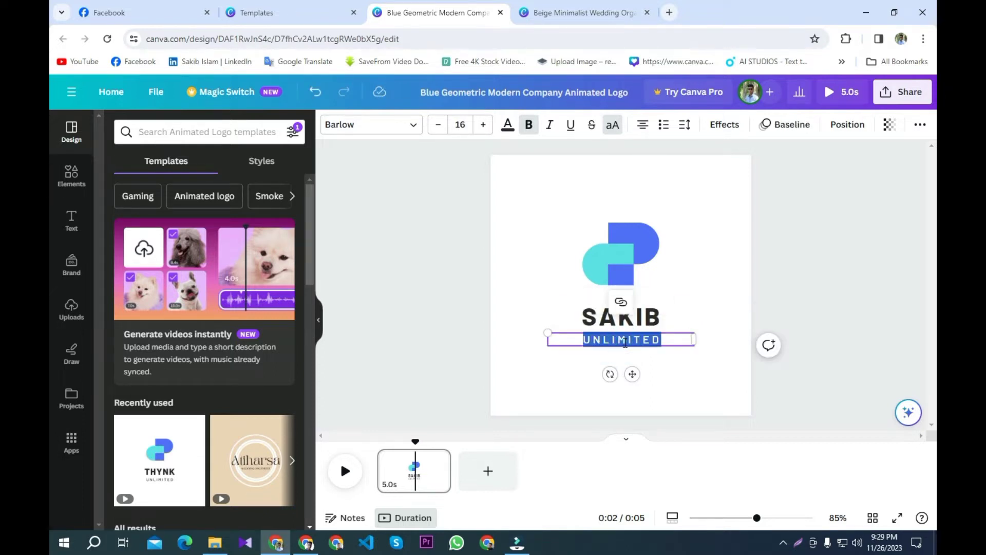
{"action": "type", "text": "CREATION"}
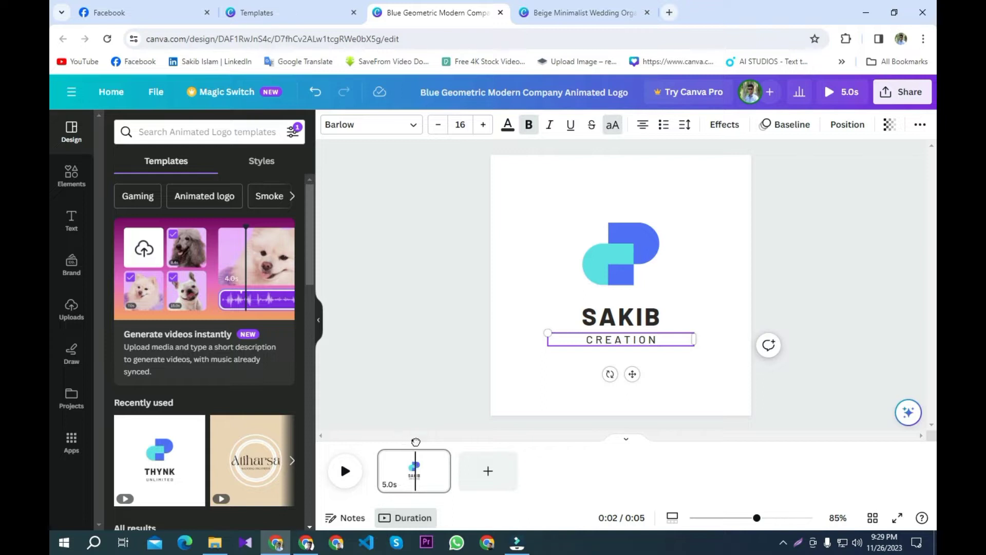
{"action": "left_click_drag", "start_coordinate": [416, 440], "coordinate": [353, 468]}
{"action": "left_click", "coordinate": [354, 470]}
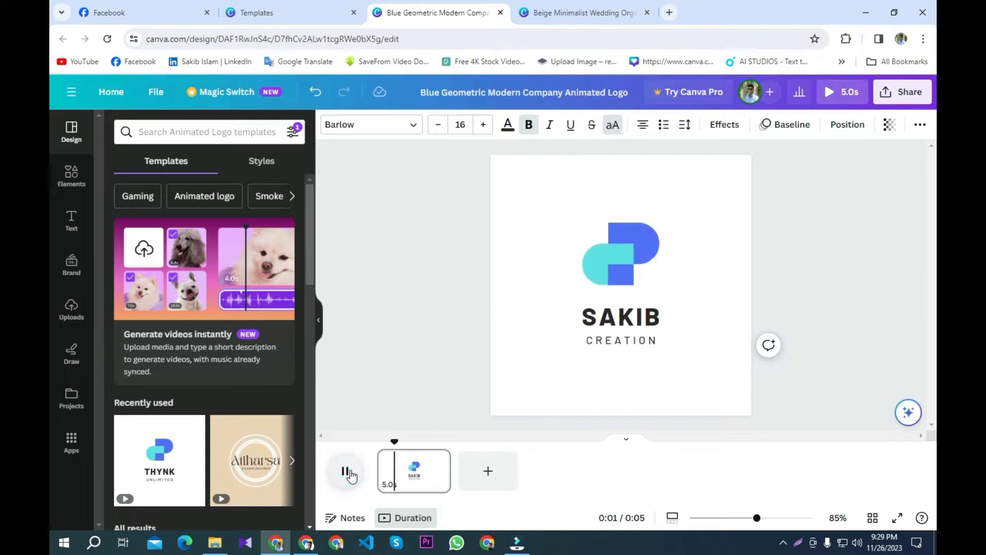
Step: Change the logo's large heading text color to Magenta #cb6ce6
{"action": "left_click", "coordinate": [622, 323]}
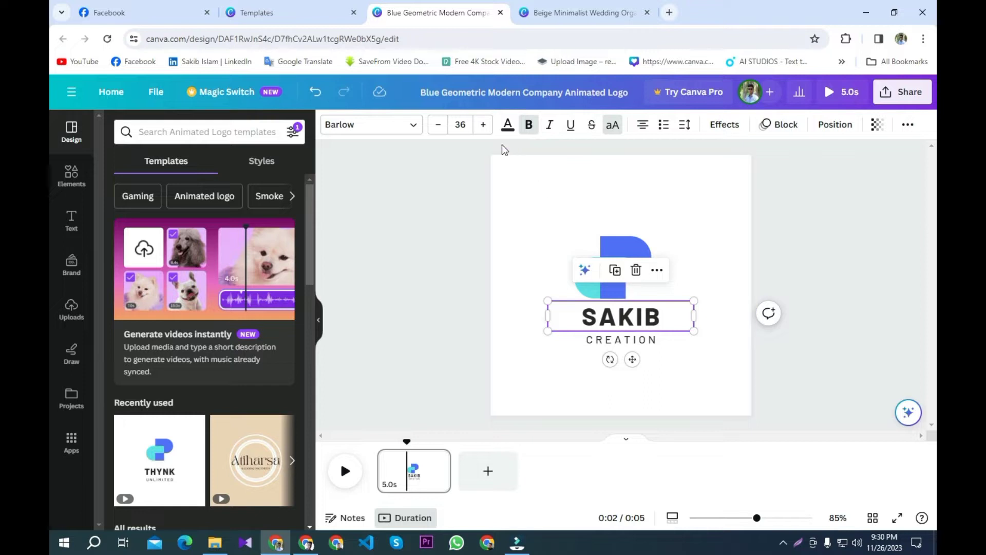
{"action": "left_click", "coordinate": [515, 132]}
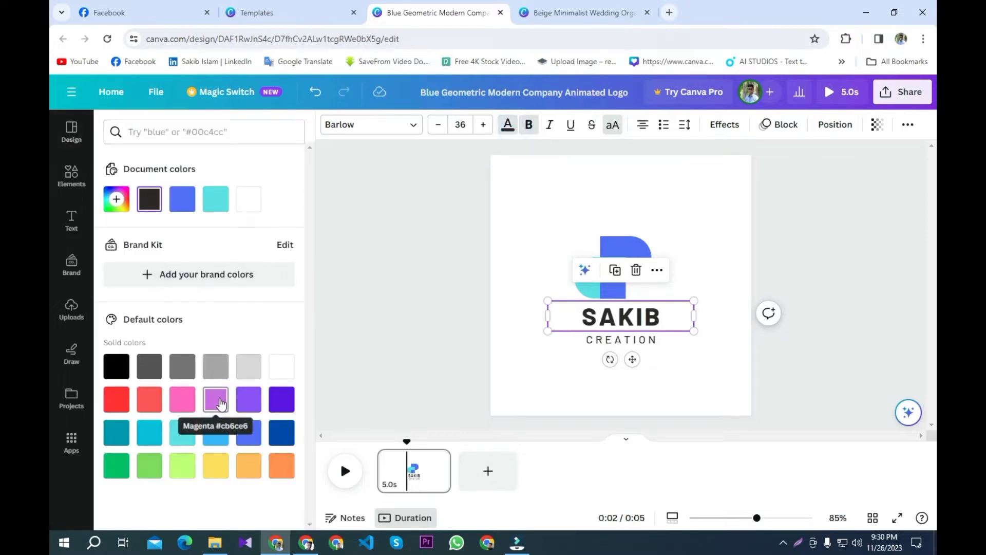
{"action": "left_click", "coordinate": [221, 408]}
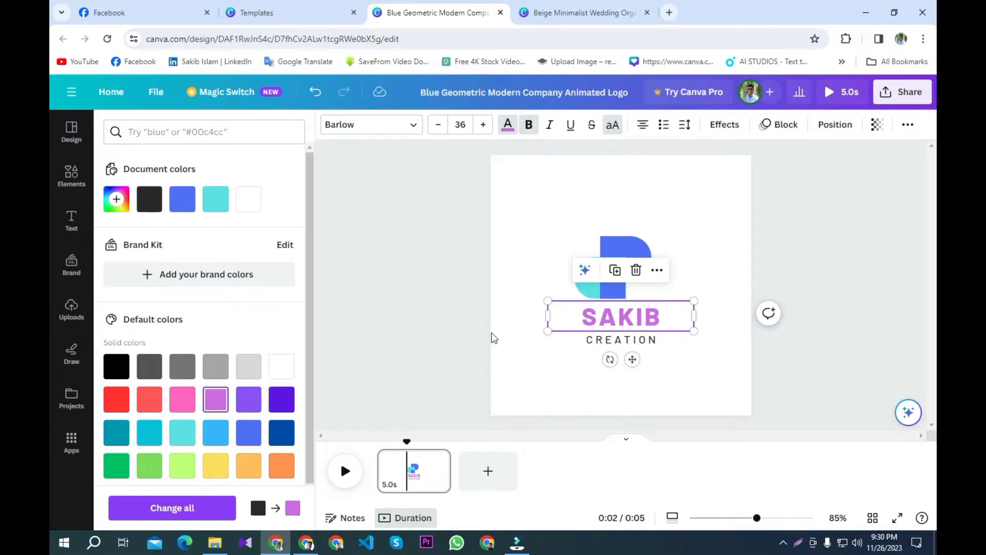
Step: Try the Bukhari Script font on the CREATION tagline and set its font to Alice instead
{"action": "left_click", "coordinate": [617, 341]}
{"action": "left_click", "coordinate": [617, 344]}
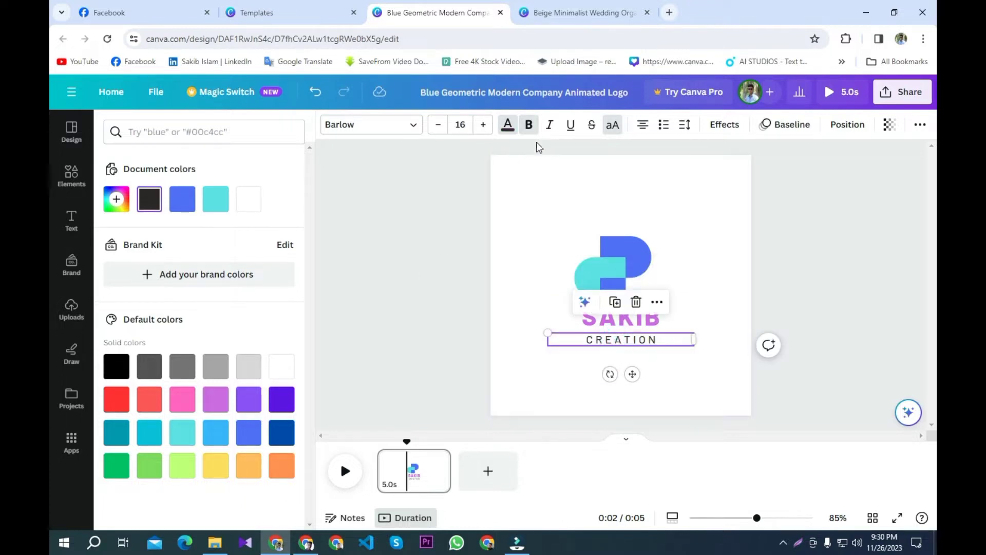
{"action": "left_click", "coordinate": [407, 134]}
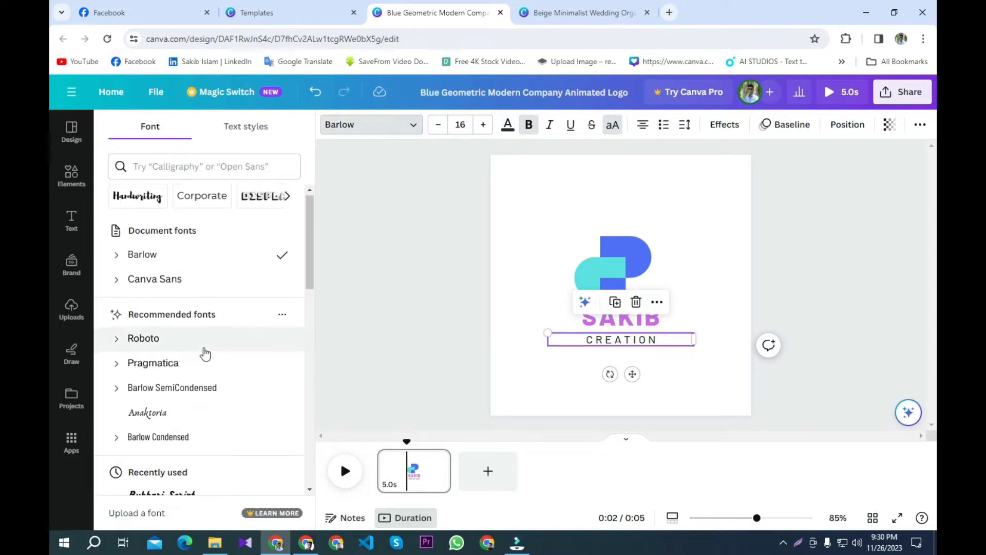
{"action": "scroll", "coordinate": [202, 354], "scroll_direction": "down", "scroll_amount": 3}
{"action": "left_click", "coordinate": [204, 313]}
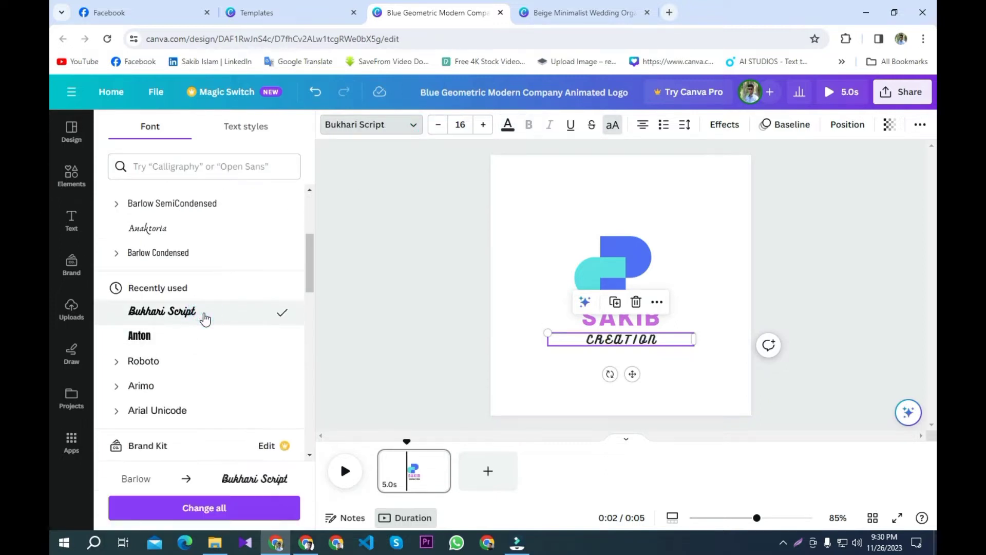
{"action": "scroll", "coordinate": [188, 376], "scroll_direction": "down", "scroll_amount": 5}
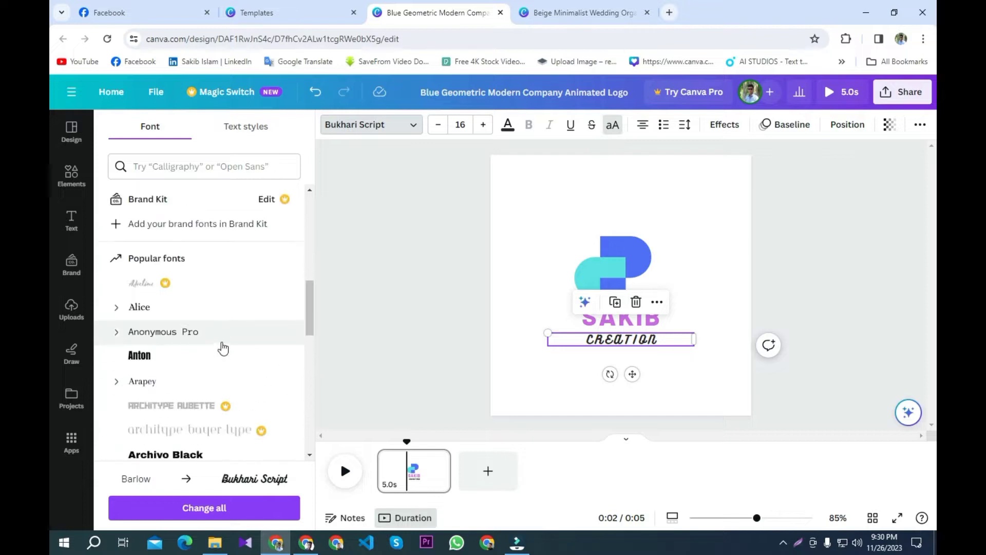
{"action": "left_click", "coordinate": [199, 309]}
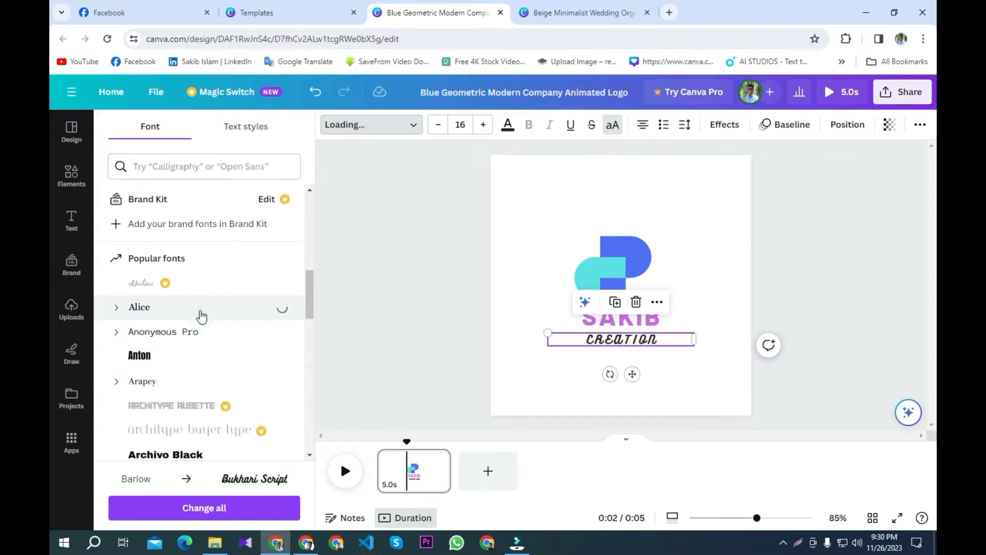
{"action": "left_click", "coordinate": [399, 287]}
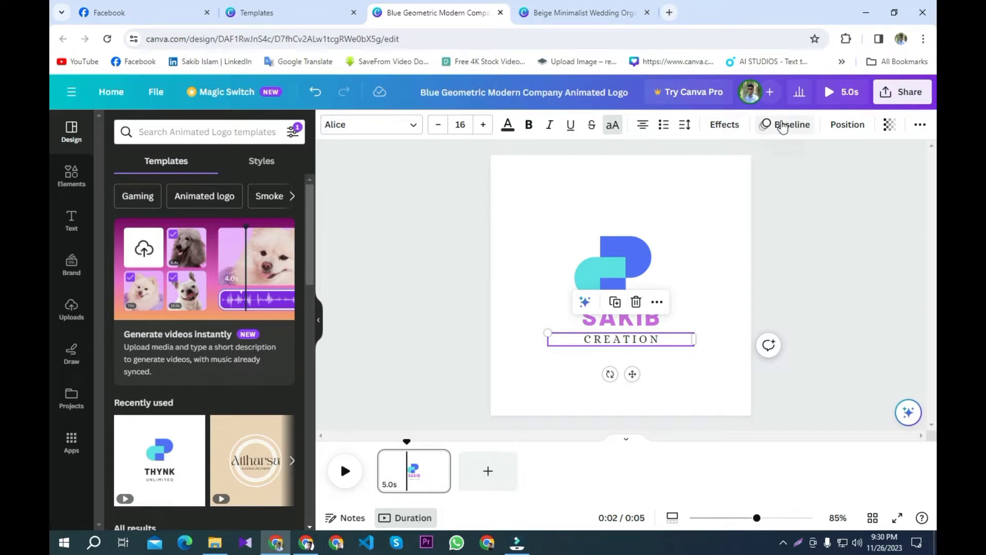
Step: Apply the Wipe text animation to the CREATION tagline and play the design
{"action": "left_click", "coordinate": [782, 126]}
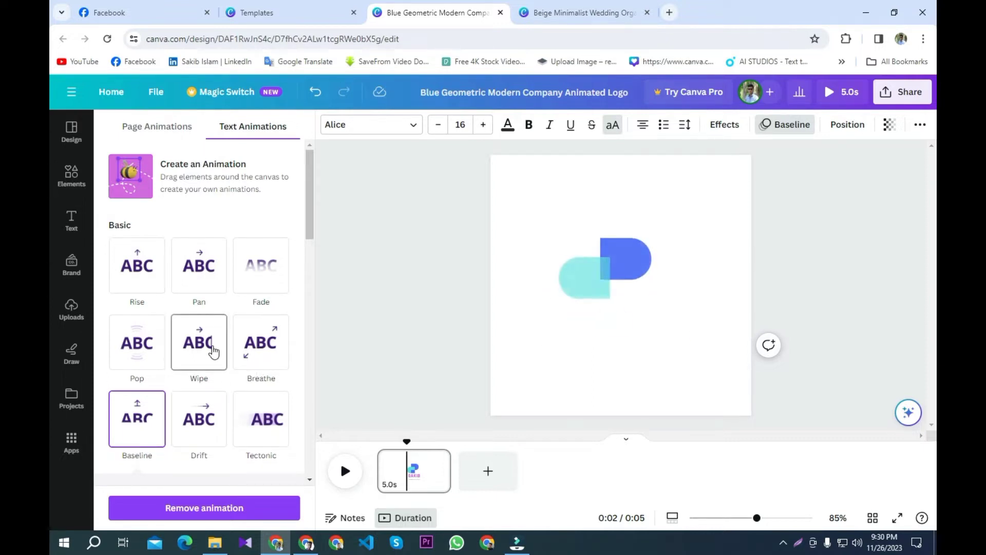
{"action": "left_click", "coordinate": [214, 351]}
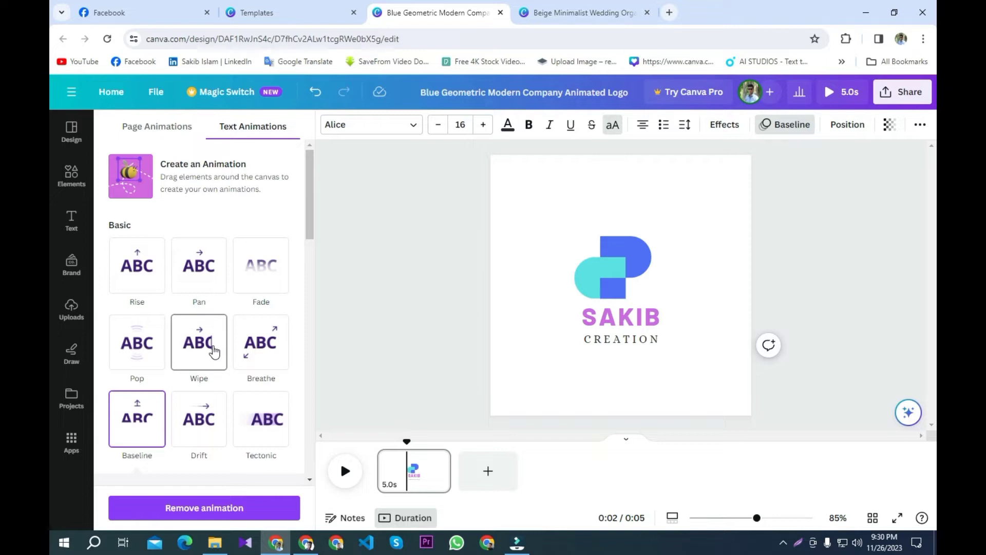
{"action": "left_click", "coordinate": [345, 471]}
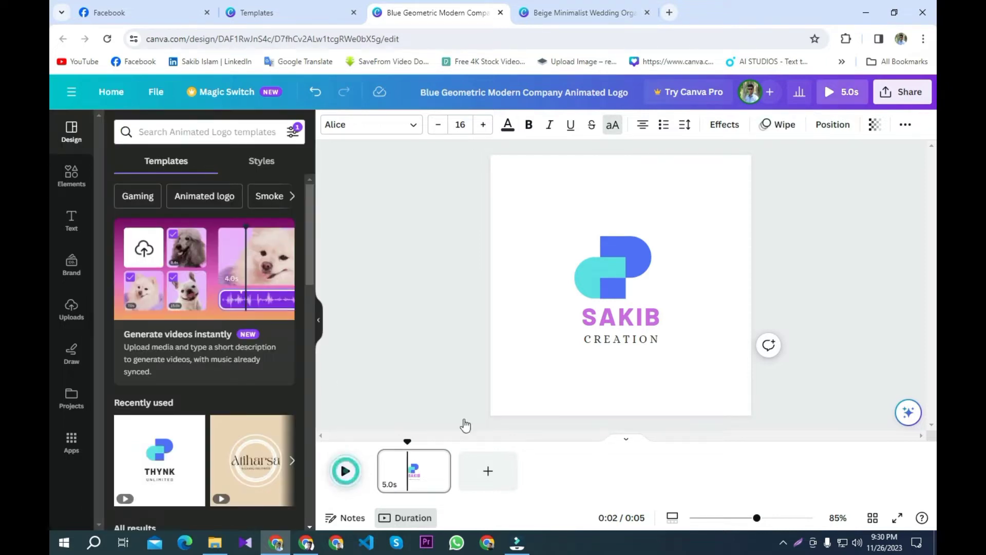
Step: Rearrange the logo mark by pulling the turquoise shape out to the left of the blue shapes, and undo its last move
{"action": "left_click", "coordinate": [591, 280]}
{"action": "left_click", "coordinate": [642, 256]}
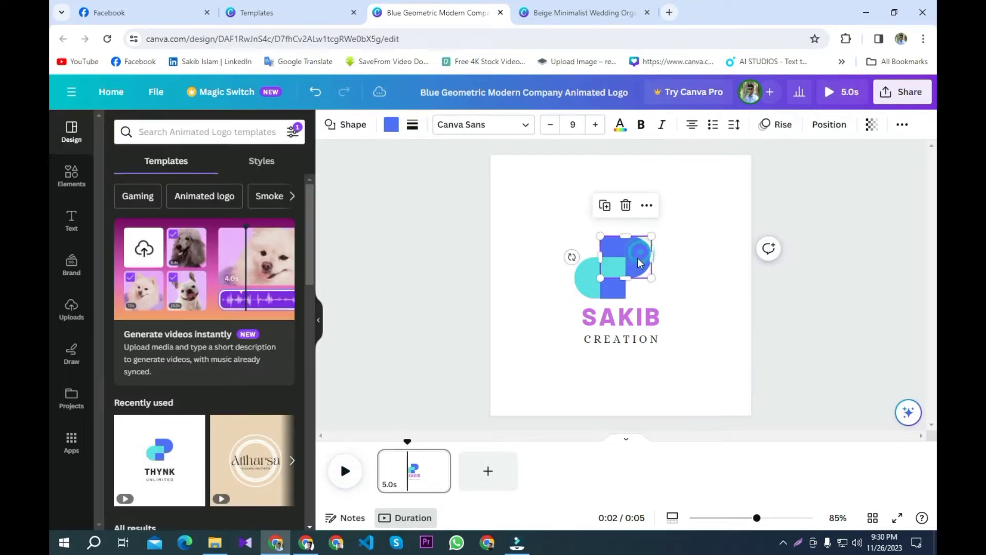
{"action": "left_click_drag", "start_coordinate": [643, 256], "coordinate": [679, 256]}
{"action": "left_click_drag", "start_coordinate": [599, 281], "coordinate": [562, 261]}
{"action": "left_click_drag", "start_coordinate": [663, 257], "coordinate": [626, 257]}
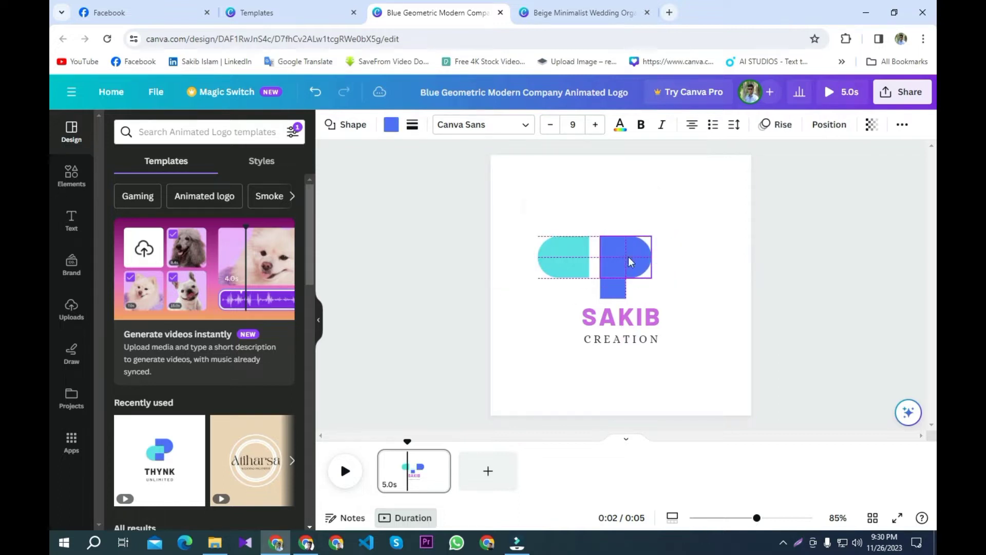
{"action": "left_click_drag", "start_coordinate": [565, 268], "coordinate": [685, 286]}
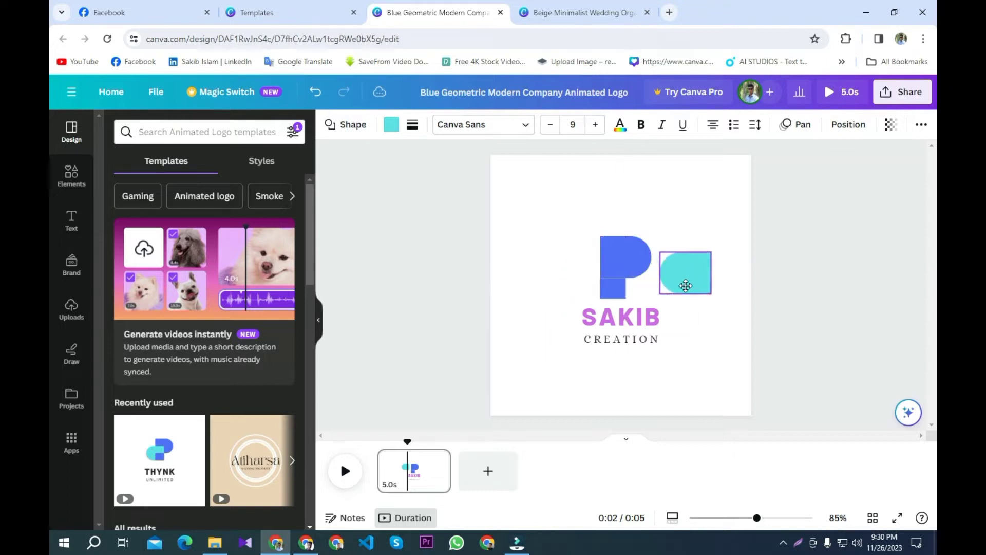
{"action": "key", "text": "ctrl+z"}
Step: Download the animated logo as an MP4 Video and enter a new file name for saving it
{"action": "left_click", "coordinate": [904, 93]}
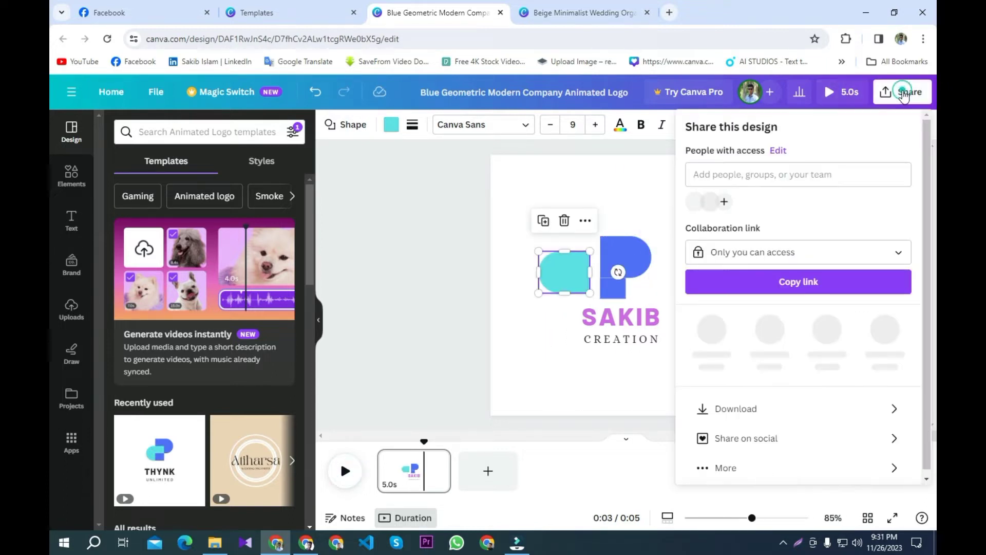
{"action": "left_click", "coordinate": [734, 407]}
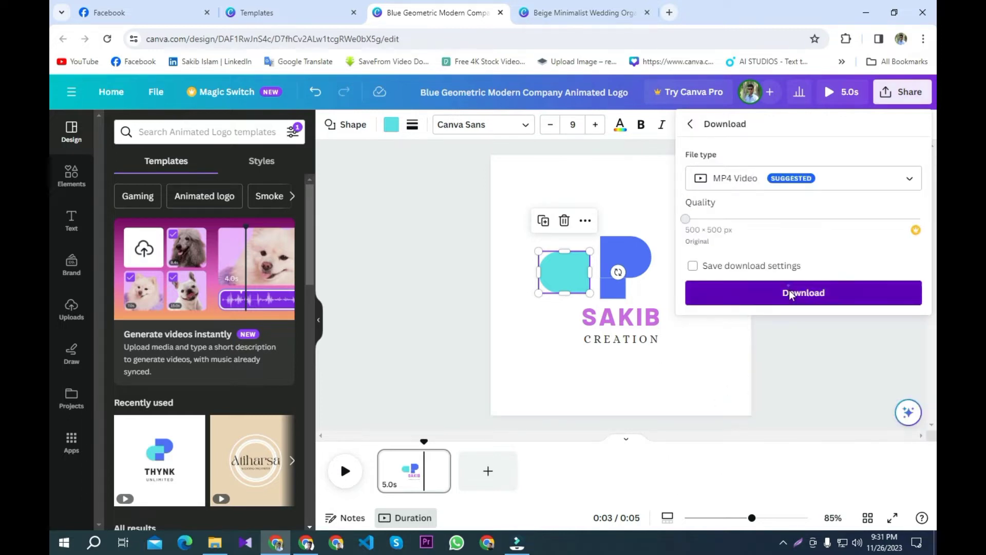
{"action": "left_click", "coordinate": [791, 290]}
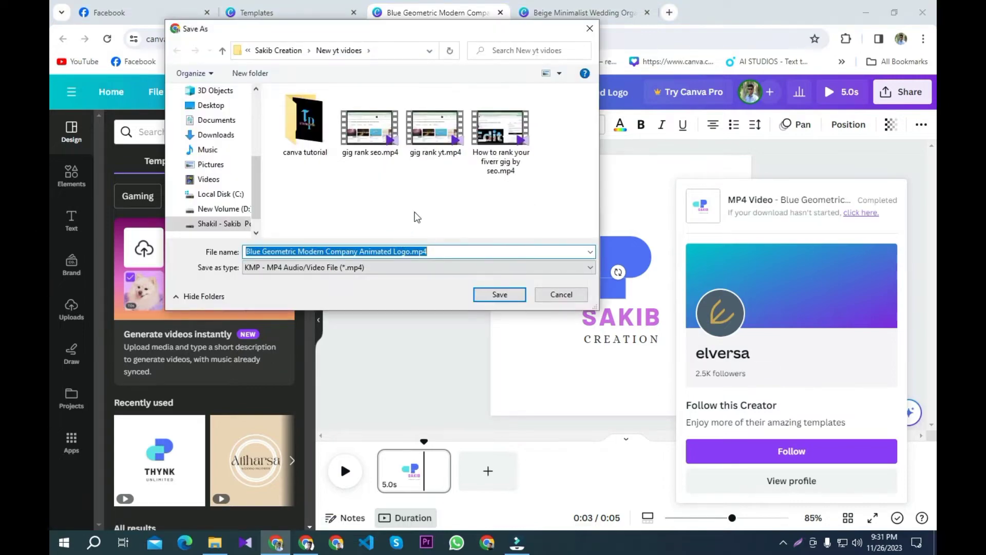
{"action": "type", "text": "loh"}
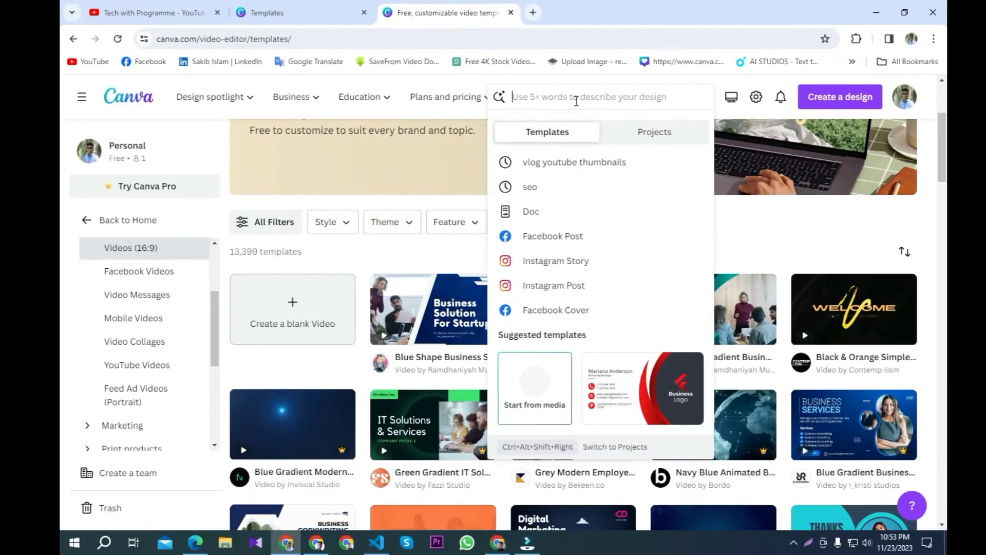
Step: Search the templates for thumbnail and choose the suggestion vlog youtube thumbnails
{"action": "type", "text": "thumbnail"}
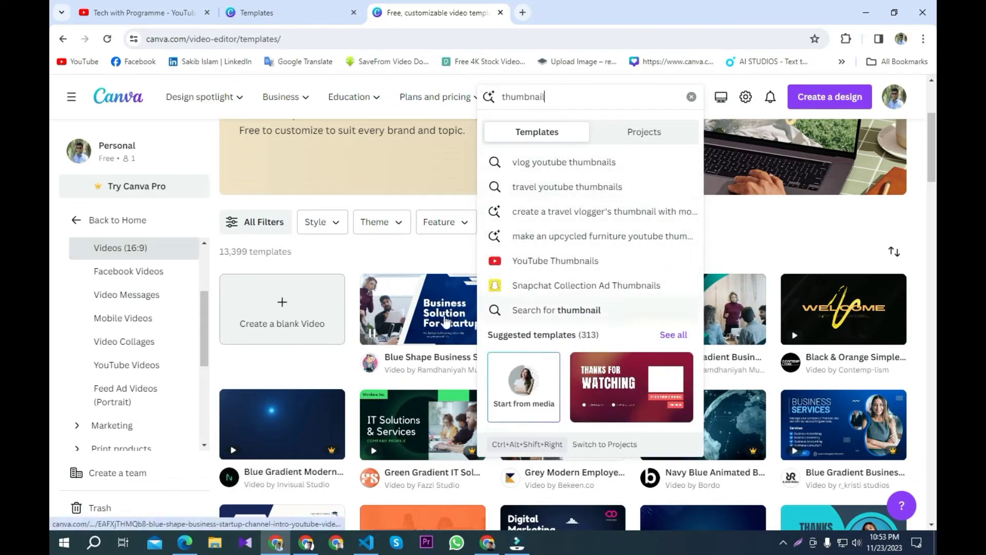
{"action": "left_click", "coordinate": [551, 167]}
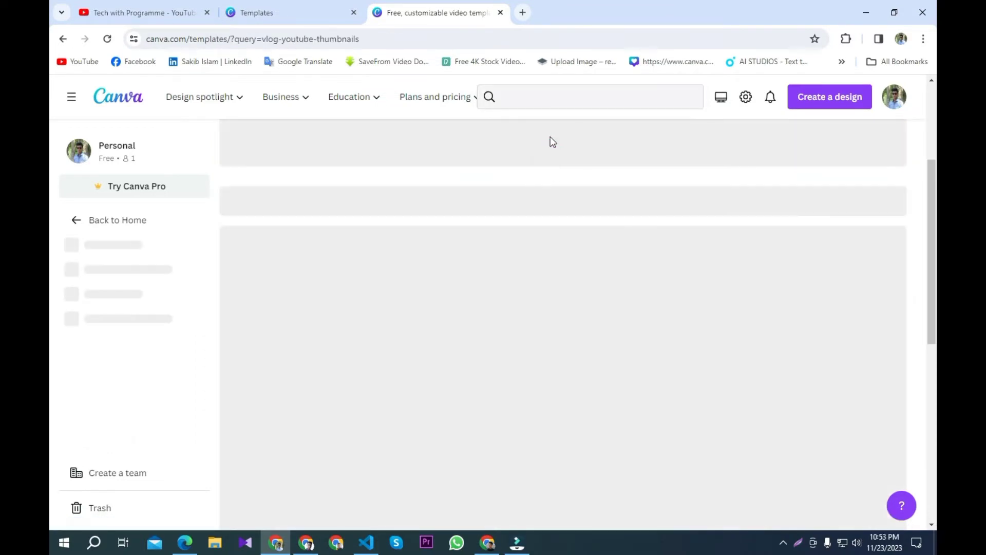
Step: Browse the thumbnail templates and open Blue Modern Eye Catching Vlog YouTube Thumbnail for customizing
{"action": "scroll", "coordinate": [433, 235], "scroll_direction": "down", "scroll_amount": 2}
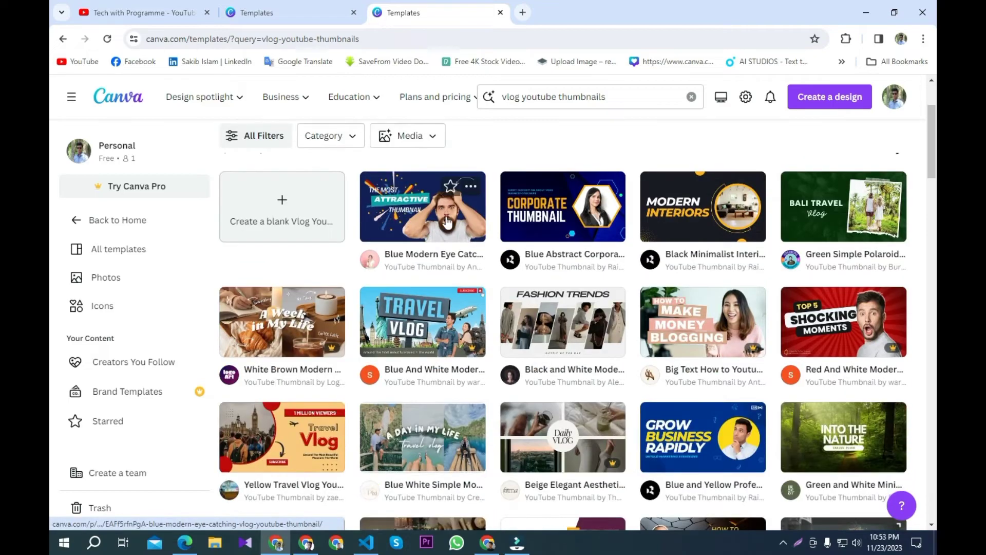
{"action": "scroll", "coordinate": [446, 222], "scroll_direction": "down", "scroll_amount": 8}
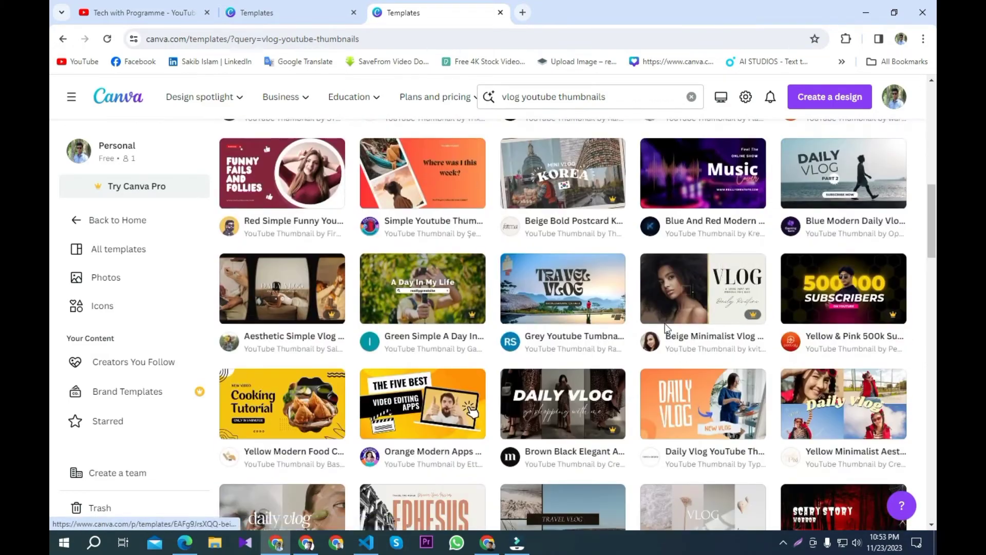
{"action": "scroll", "coordinate": [666, 329], "scroll_direction": "down", "scroll_amount": 7}
{"action": "scroll", "coordinate": [568, 319], "scroll_direction": "up", "scroll_amount": 15}
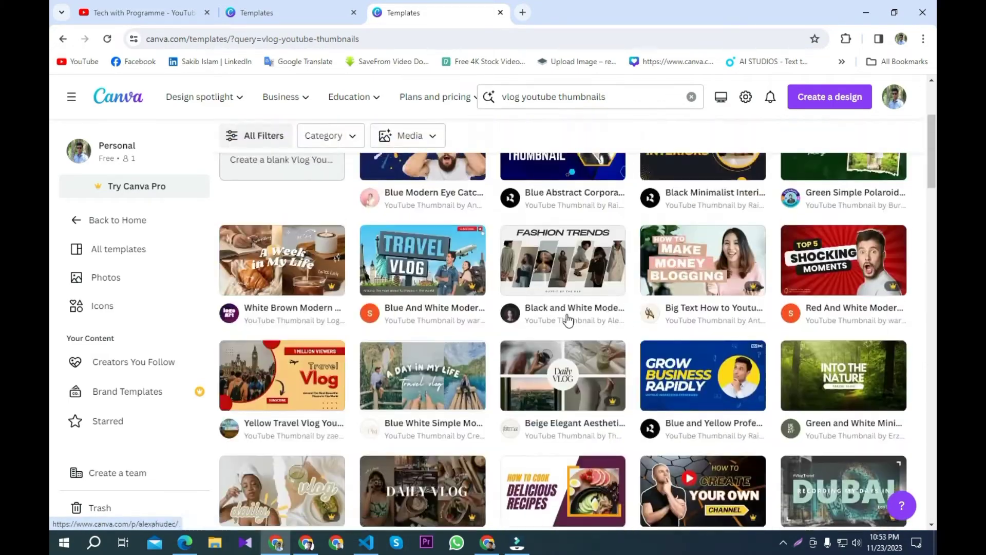
{"action": "scroll", "coordinate": [567, 319], "scroll_direction": "up", "scroll_amount": 4}
{"action": "left_click", "coordinate": [415, 339]}
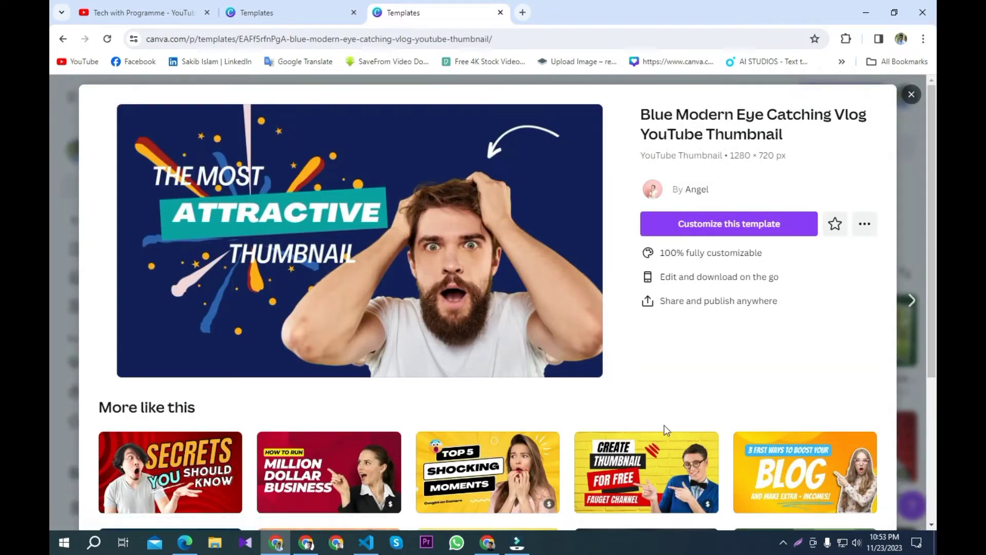
{"action": "scroll", "coordinate": [664, 424], "scroll_direction": "down", "scroll_amount": 3}
{"action": "scroll", "coordinate": [680, 367], "scroll_direction": "up", "scroll_amount": 4}
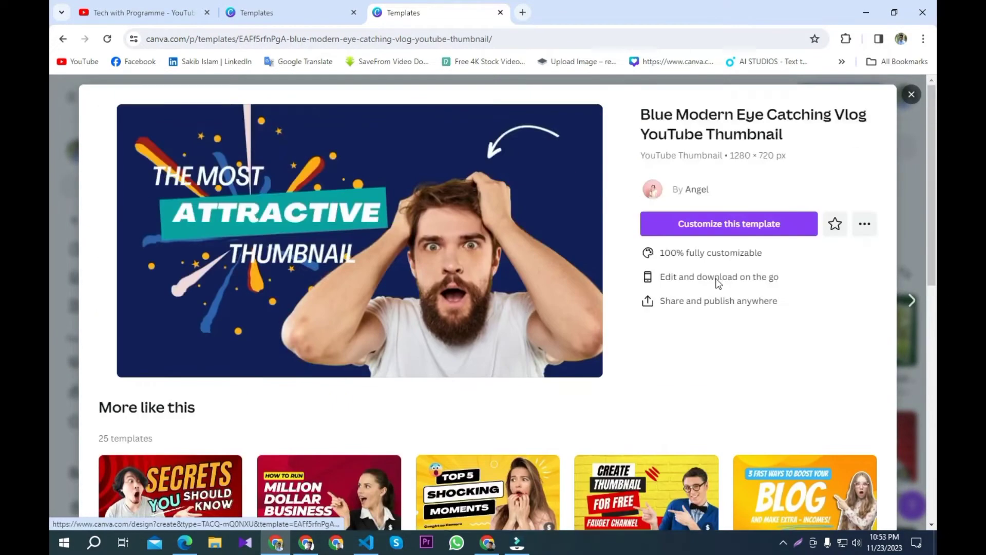
{"action": "left_click", "coordinate": [751, 227]}
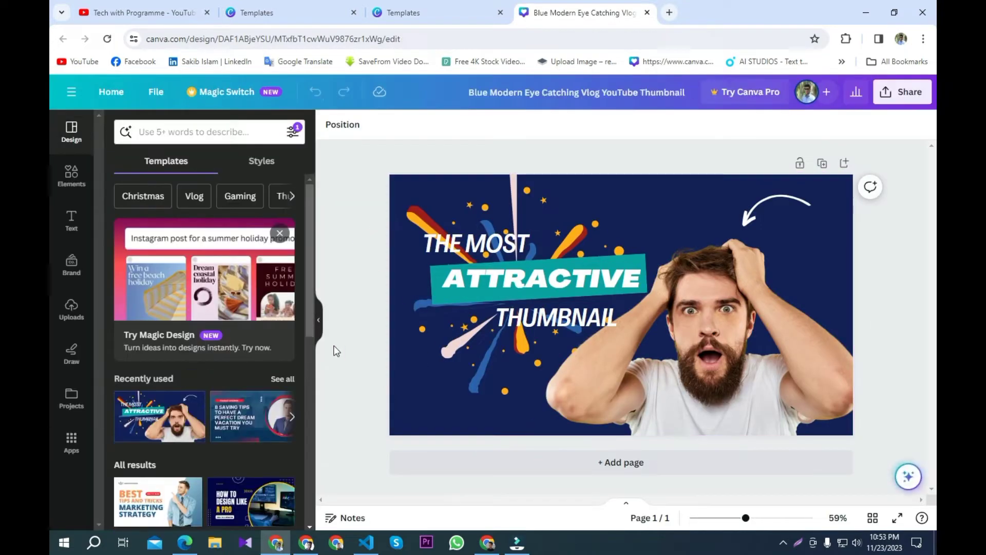
Step: Spread out the title texts: THE MOST to the upper middle, ATTRACTIVE over the man's face and THUMBNAIL slightly left
{"action": "left_click", "coordinate": [480, 245]}
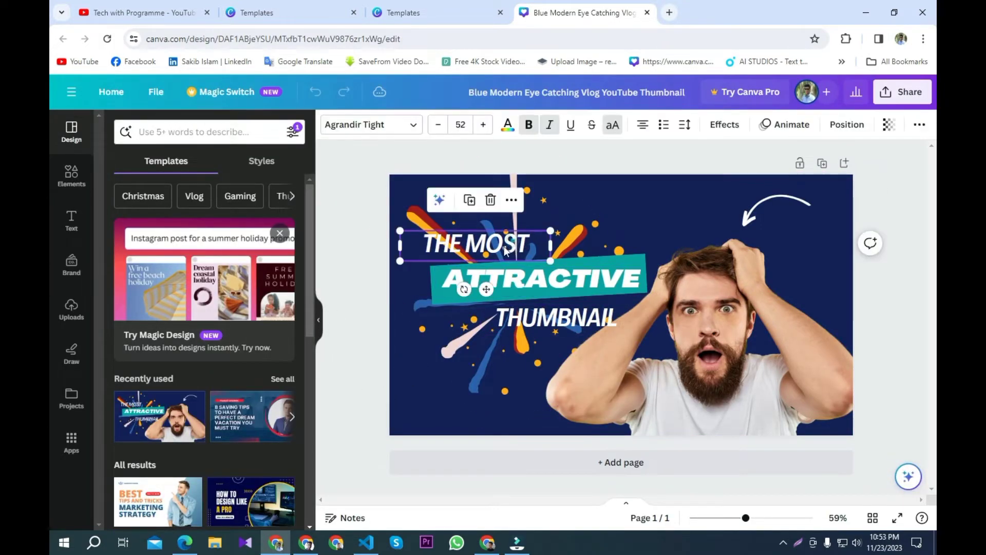
{"action": "left_click", "coordinate": [540, 286]}
{"action": "left_click_drag", "start_coordinate": [482, 252], "coordinate": [642, 202]}
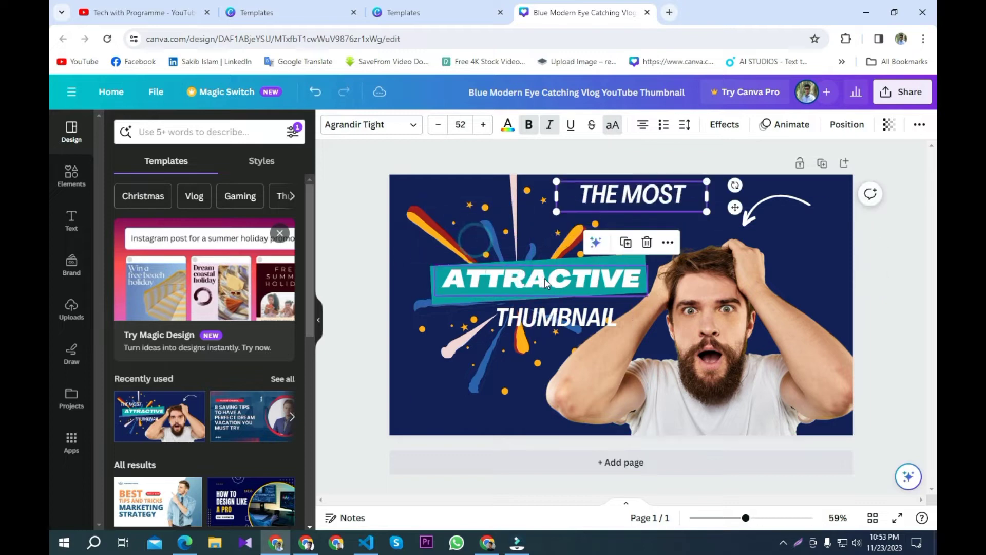
{"action": "left_click_drag", "start_coordinate": [565, 280], "coordinate": [771, 324]}
{"action": "left_click", "coordinate": [563, 324]}
{"action": "left_click_drag", "start_coordinate": [564, 325], "coordinate": [534, 328]}
Step: Place THE MOST just above the teal banner and replace its text with HELLO
{"action": "left_click", "coordinate": [656, 190]}
{"action": "left_click_drag", "start_coordinate": [656, 190], "coordinate": [578, 220]}
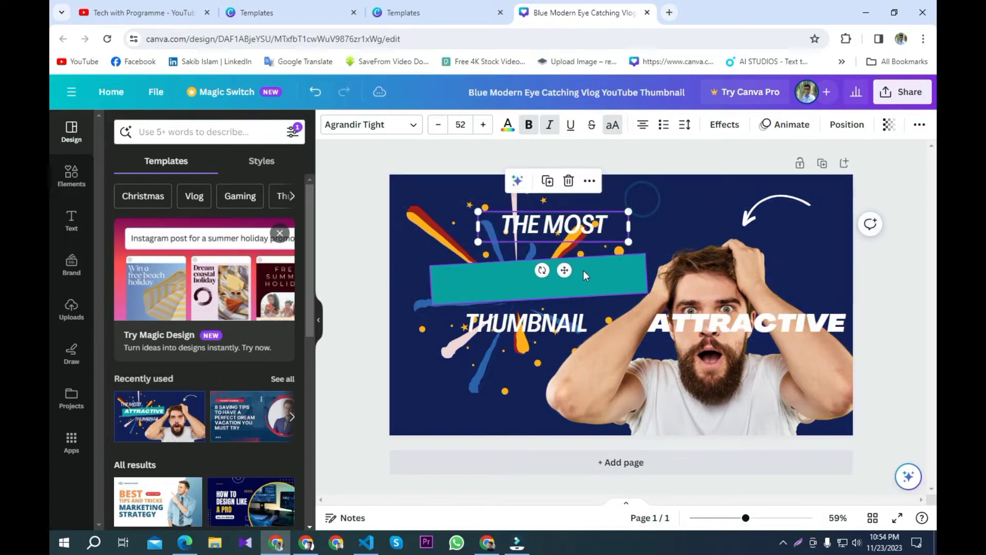
{"action": "double_click", "coordinate": [565, 224]}
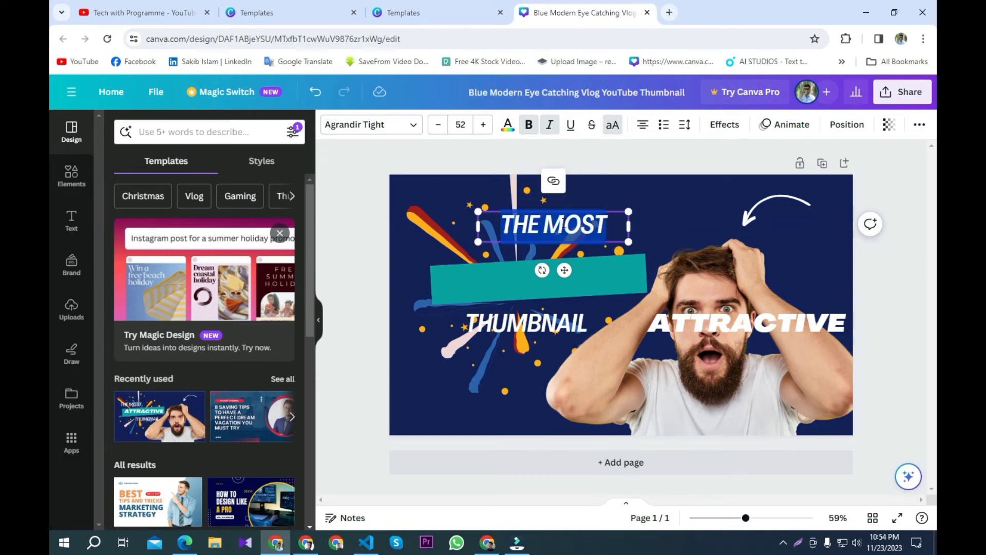
{"action": "type", "text": "HELLO"}
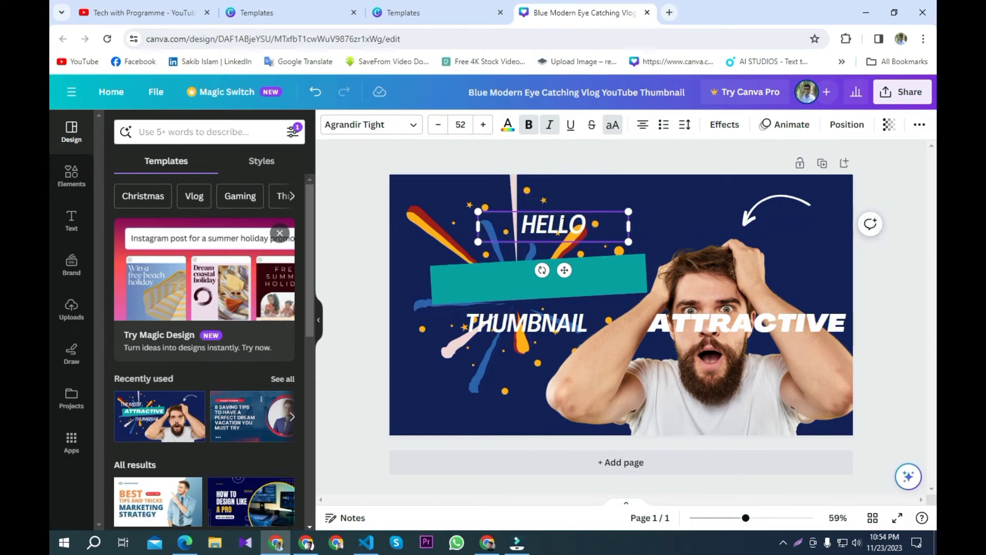
Step: Move the THUMBNAIL text up onto the teal banner and replace it with THIS IS ME
{"action": "left_click", "coordinate": [543, 323]}
{"action": "left_click_drag", "start_coordinate": [543, 323], "coordinate": [543, 287]}
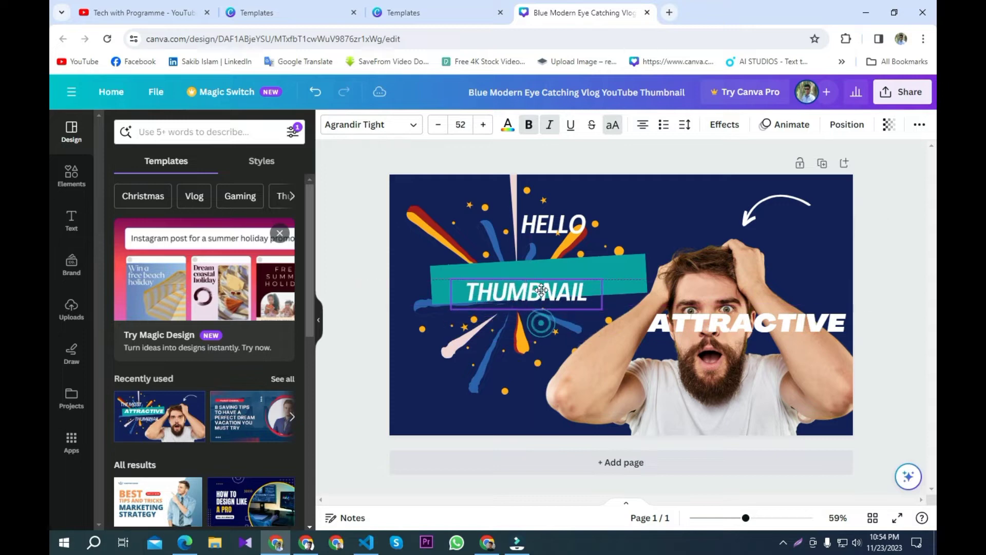
{"action": "double_click", "coordinate": [543, 287]}
{"action": "type", "text": "T"}
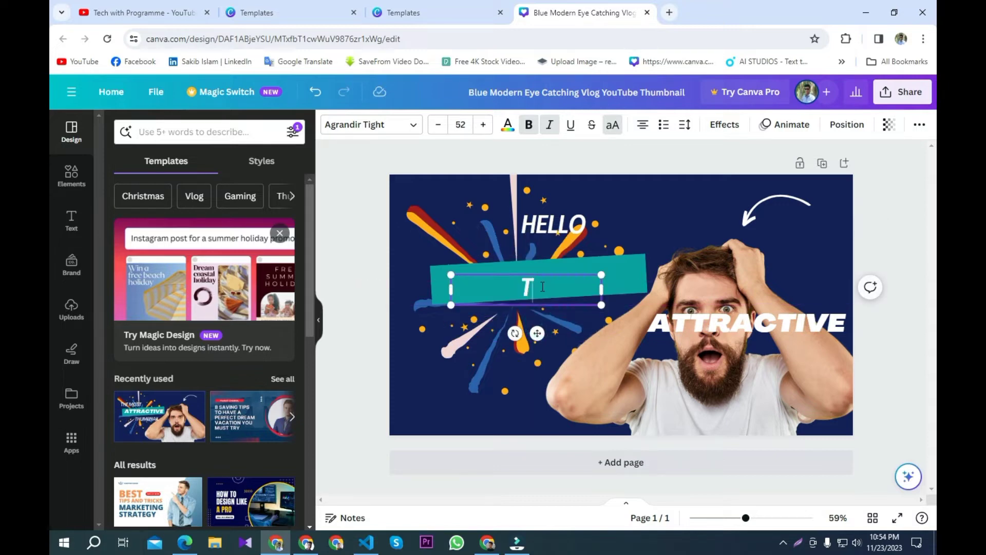
{"action": "type", "text": "HIS IS ME"}
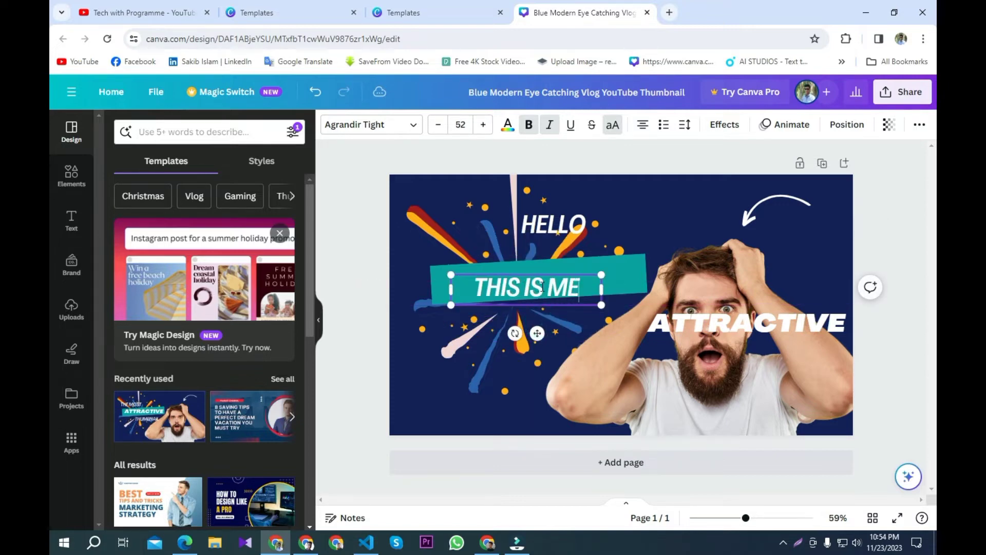
Step: Move the ATTRACTIVE text from the man's face to just below the teal banner
{"action": "left_click", "coordinate": [717, 329]}
{"action": "left_click_drag", "start_coordinate": [718, 329], "coordinate": [490, 331]}
{"action": "double_click", "coordinate": [535, 324]}
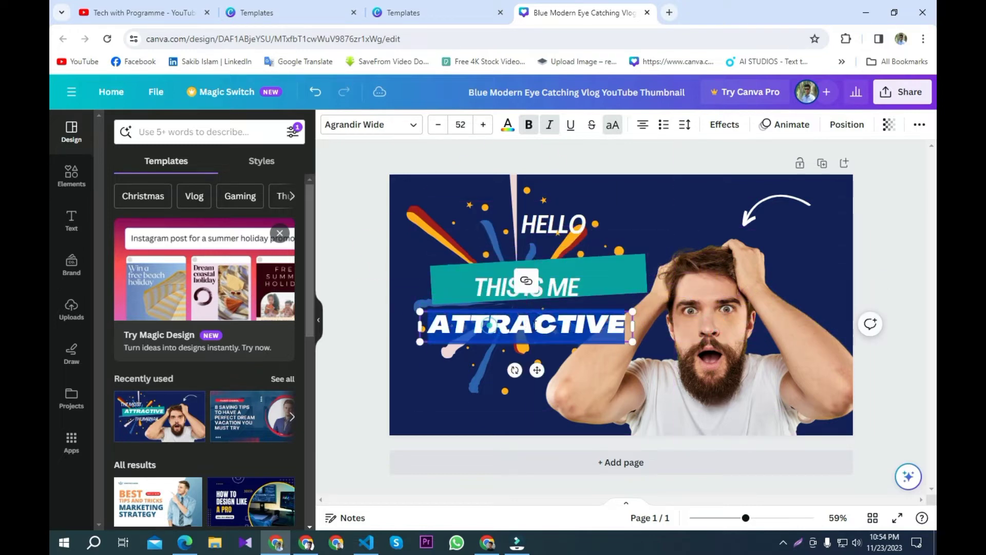
{"action": "left_click", "coordinate": [458, 315]}
Step: Try dark red and orange #ffae11 on the THIS IS ME text and set its color to pink instead
{"action": "left_click", "coordinate": [514, 290]}
{"action": "left_click", "coordinate": [508, 124]}
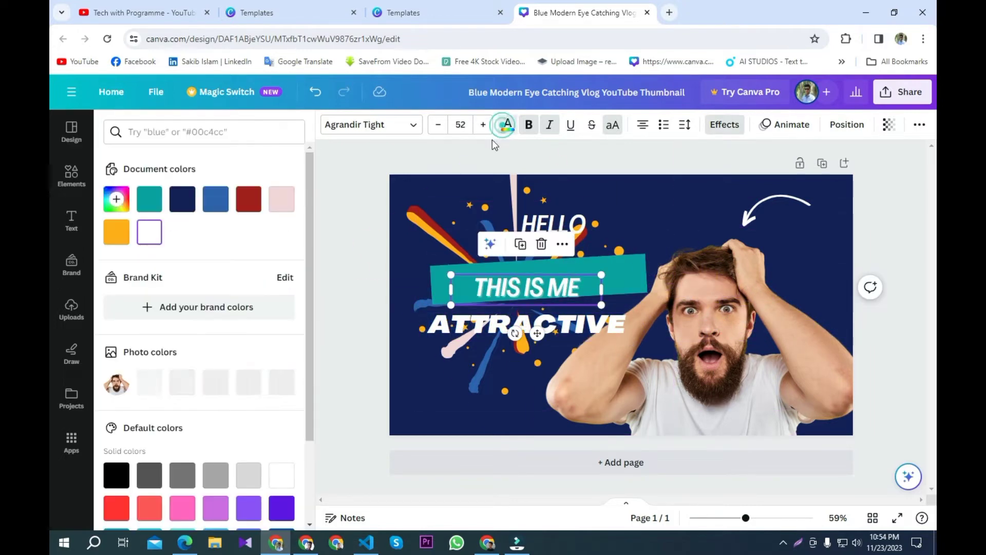
{"action": "left_click", "coordinate": [242, 201]}
{"action": "left_click", "coordinate": [117, 234]}
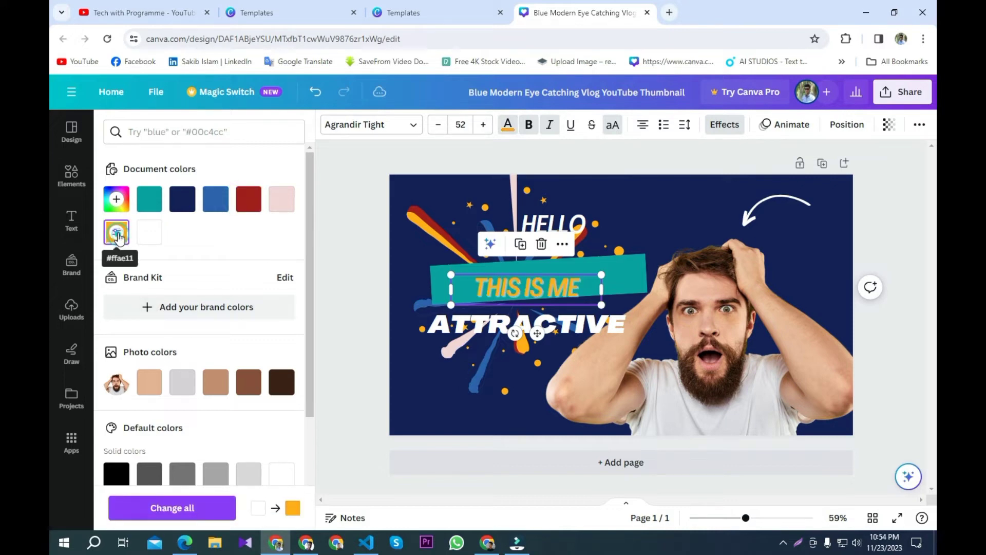
{"action": "scroll", "coordinate": [189, 287], "scroll_direction": "down", "scroll_amount": 3}
{"action": "left_click", "coordinate": [189, 363]}
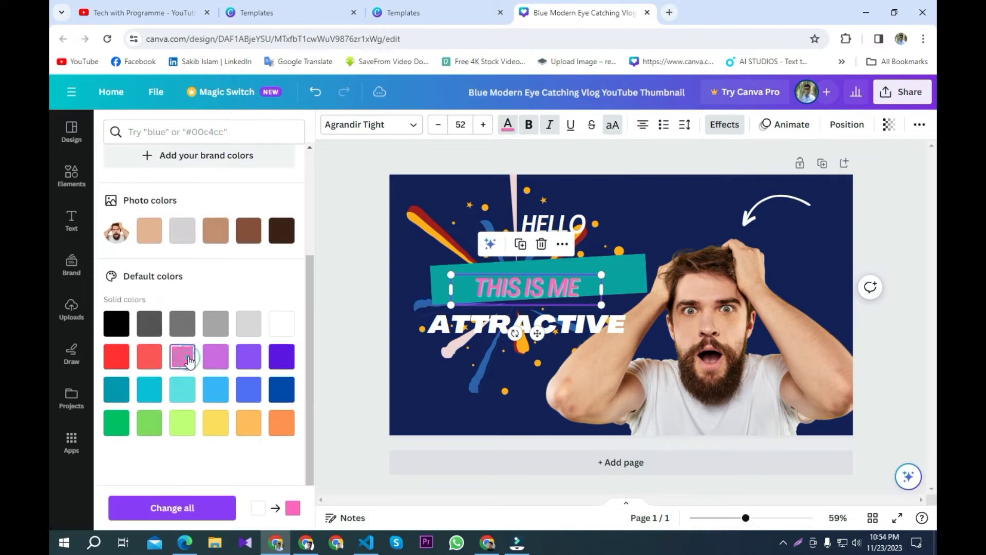
Step: Try the Hollow effect on THIS IS ME and apply the Outline effect with thickness 146 instead
{"action": "left_click", "coordinate": [494, 298]}
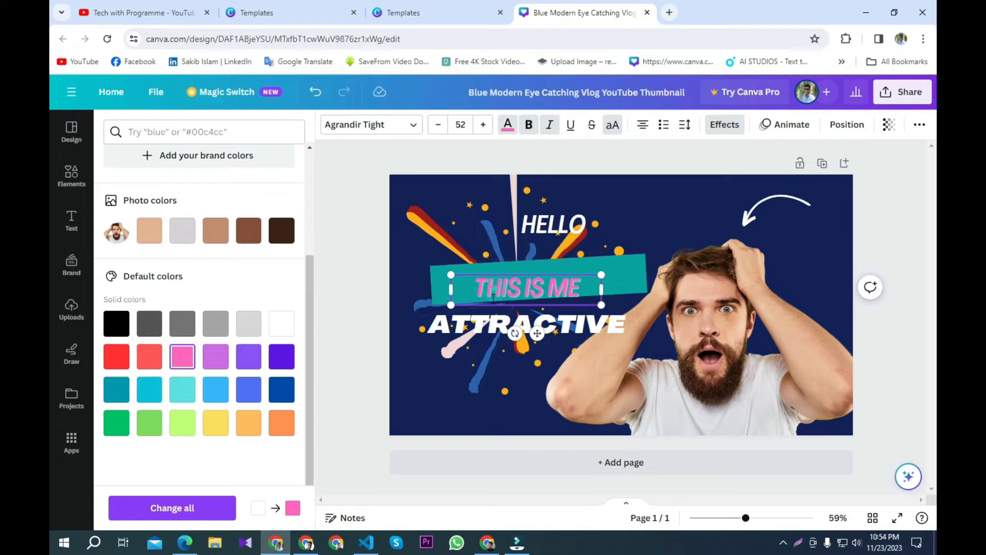
{"action": "left_click", "coordinate": [725, 125]}
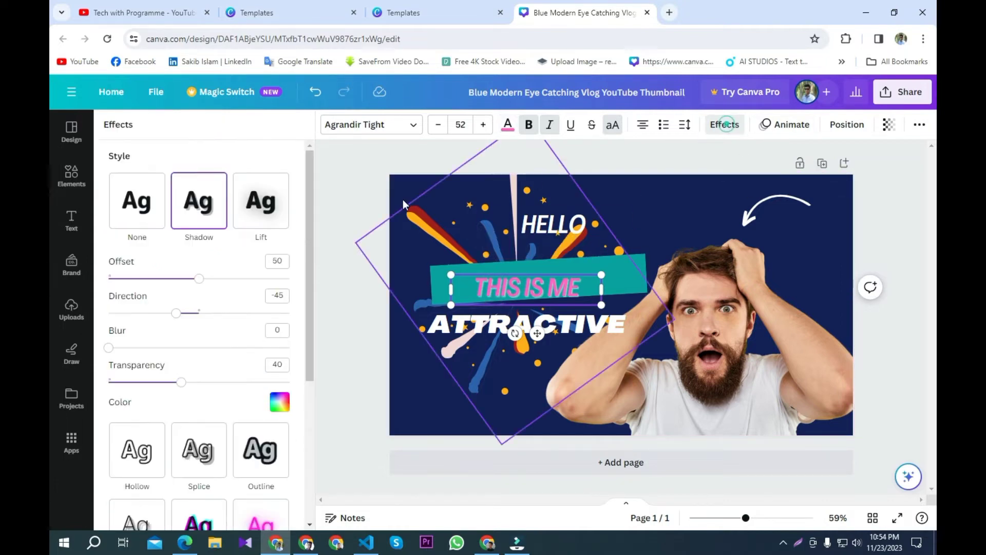
{"action": "left_click", "coordinate": [198, 281]}
{"action": "left_click", "coordinate": [138, 278]}
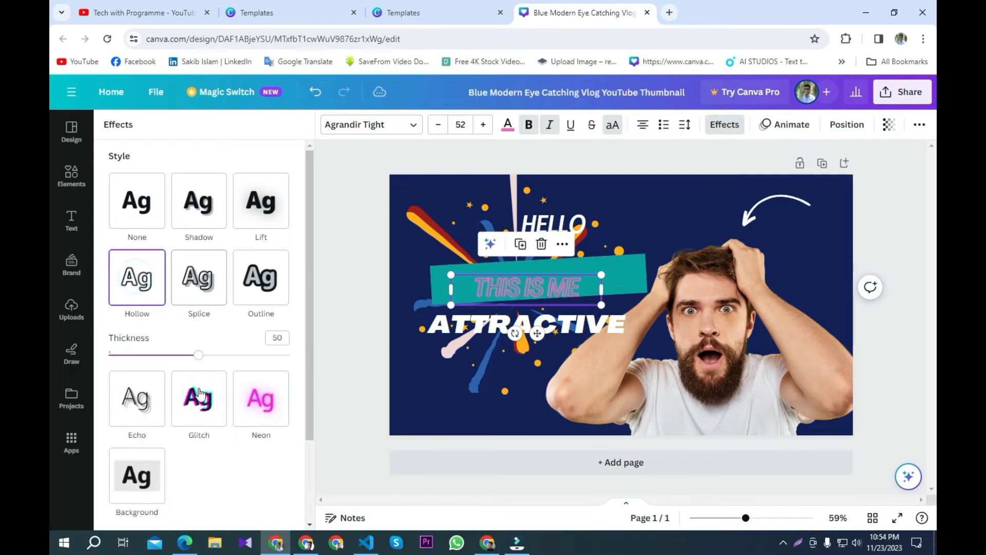
{"action": "left_click_drag", "start_coordinate": [197, 356], "coordinate": [240, 355]}
{"action": "left_click", "coordinate": [261, 277]}
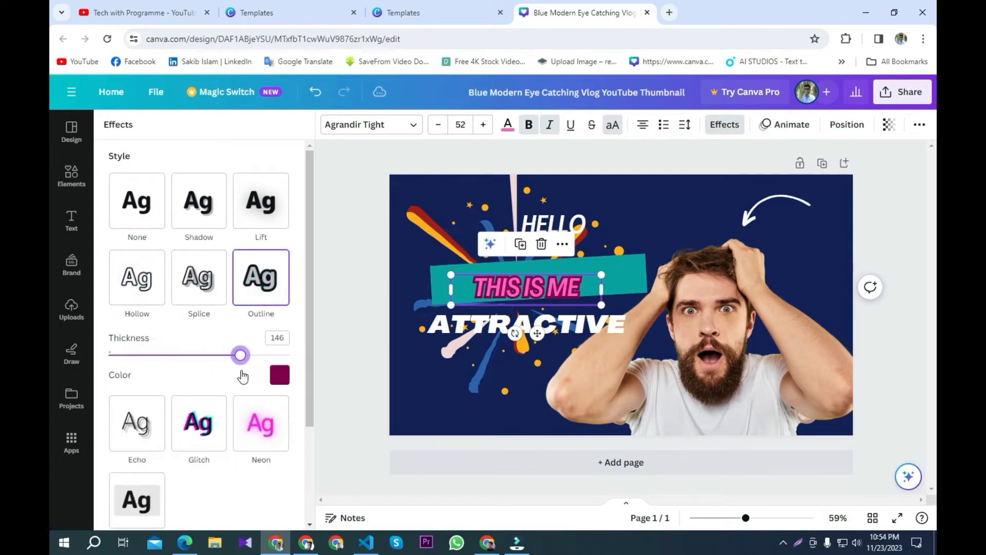
Step: Set the outline color of THIS IS ME to the document's dark red after trying orange
{"action": "left_click", "coordinate": [279, 375]}
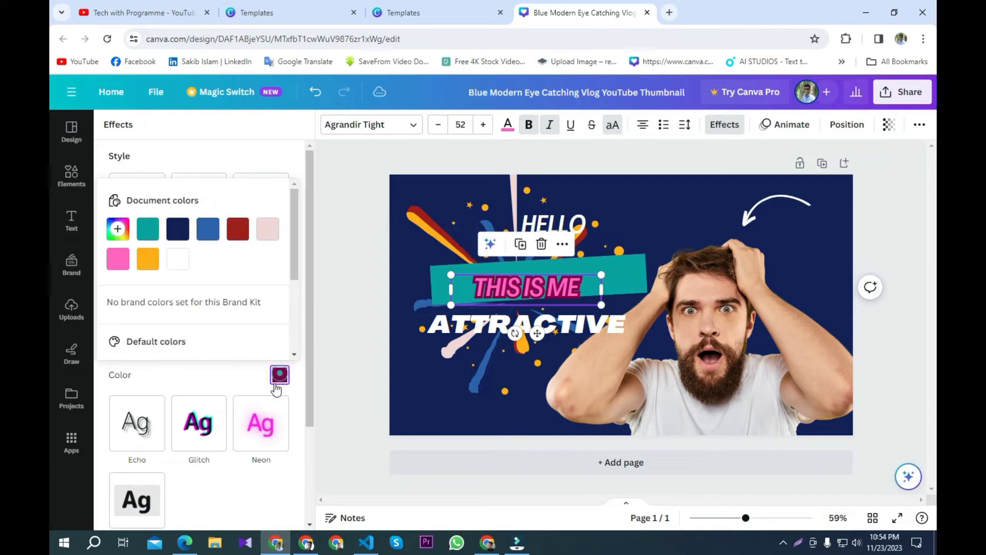
{"action": "left_click", "coordinate": [140, 263]}
{"action": "left_click", "coordinate": [243, 234]}
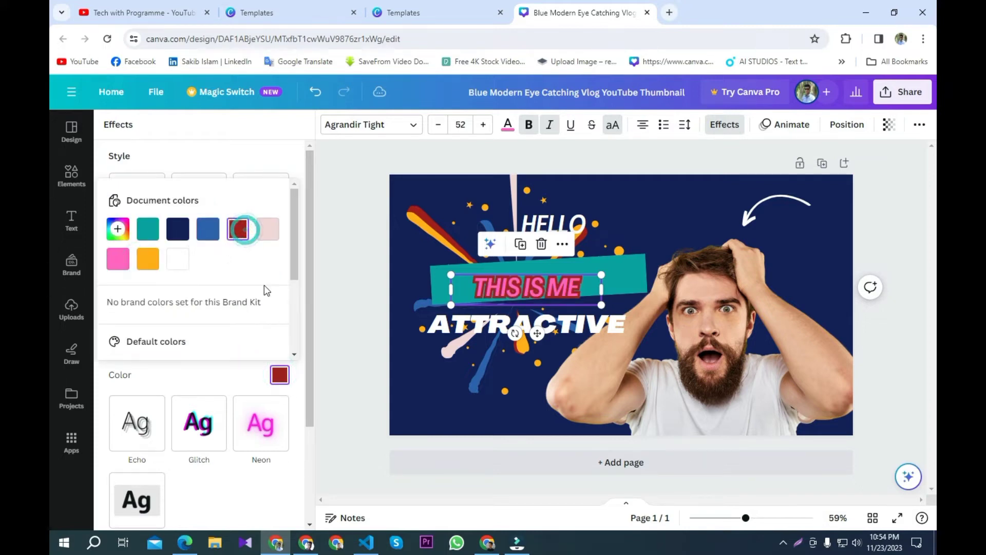
{"action": "scroll", "coordinate": [273, 303], "scroll_direction": "down", "scroll_amount": 2}
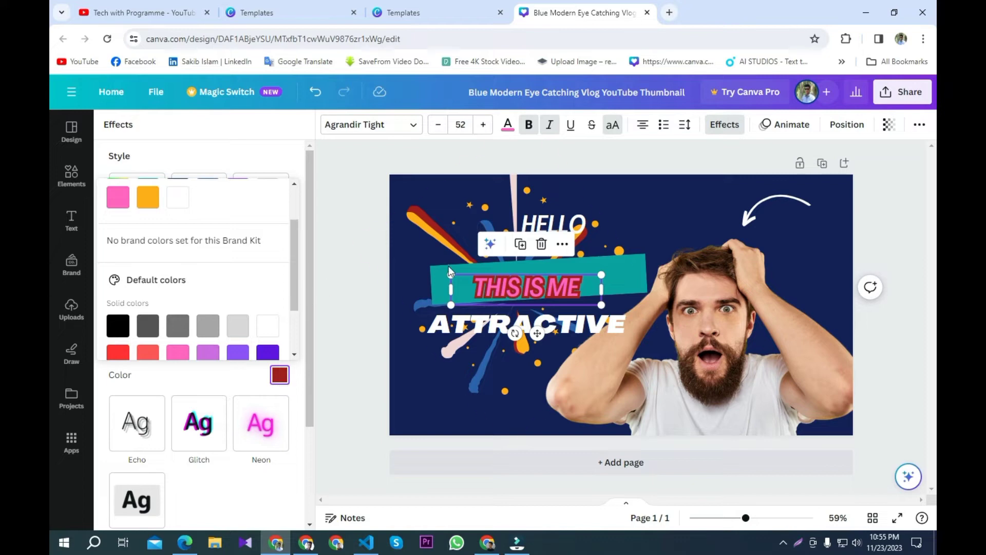
Step: Try the Rise text animation on THIS IS ME and apply the Skate animation instead
{"action": "left_click", "coordinate": [784, 125]}
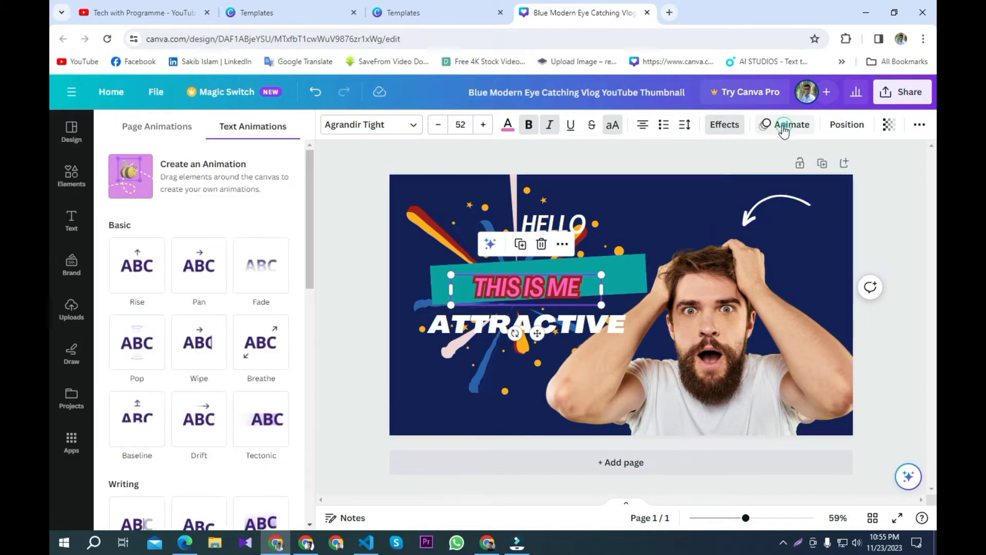
{"action": "left_click", "coordinate": [142, 277]}
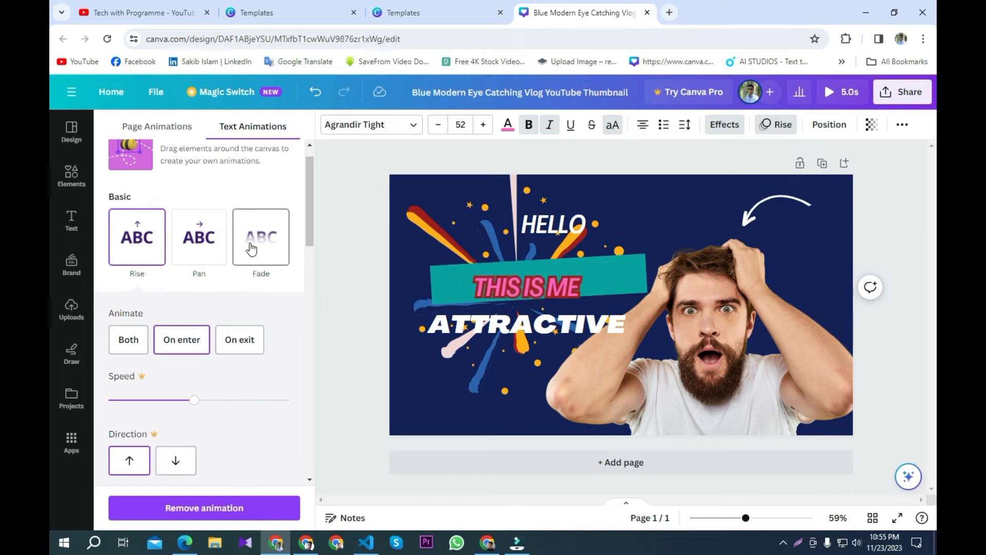
{"action": "scroll", "coordinate": [254, 247], "scroll_direction": "down", "scroll_amount": 1}
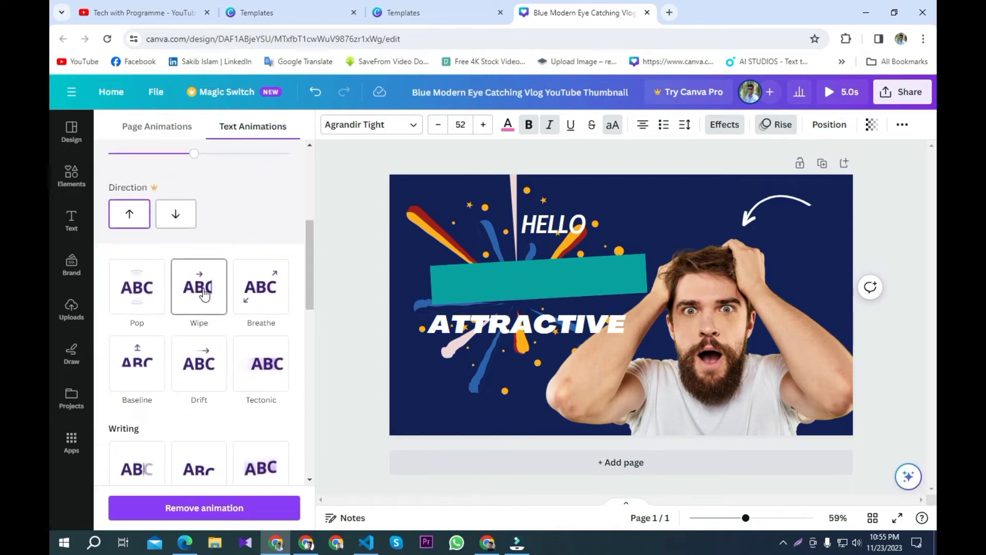
{"action": "scroll", "coordinate": [239, 306], "scroll_direction": "down", "scroll_amount": 3}
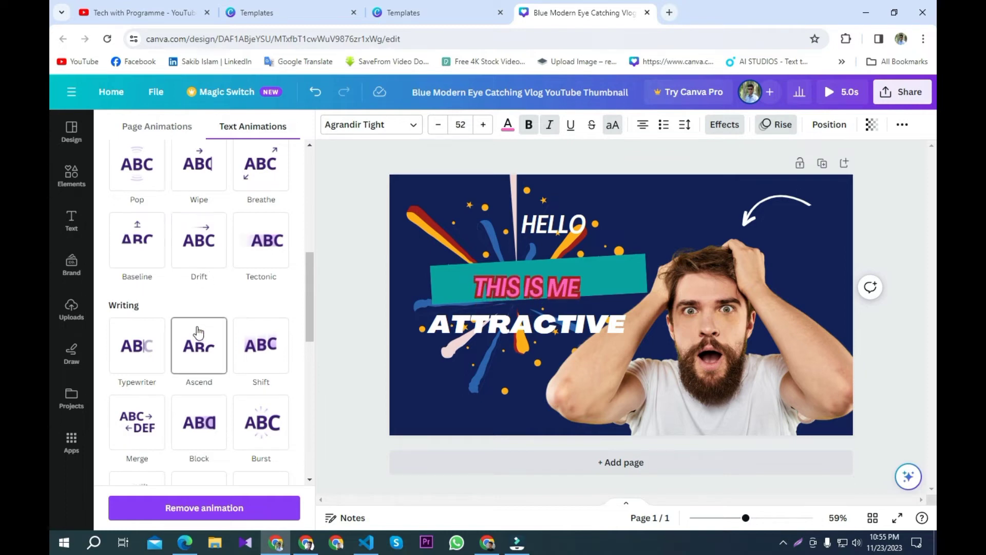
{"action": "left_click", "coordinate": [436, 232]}
Step: Try the Roboto and Anton fonts on THIS IS ME and set its font to Bukhari Script instead
{"action": "left_click", "coordinate": [464, 277]}
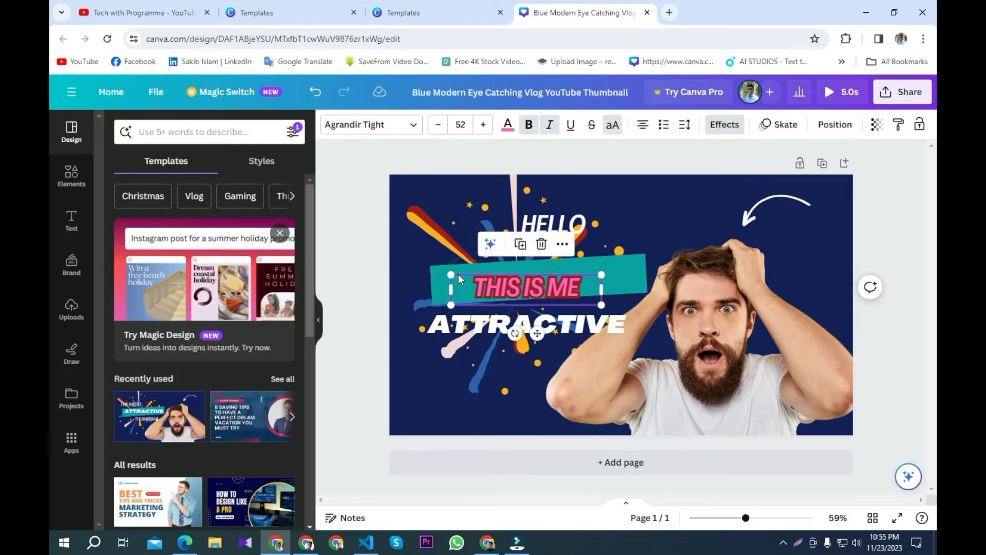
{"action": "left_click", "coordinate": [407, 128]}
{"action": "scroll", "coordinate": [204, 262], "scroll_direction": "down", "scroll_amount": 6}
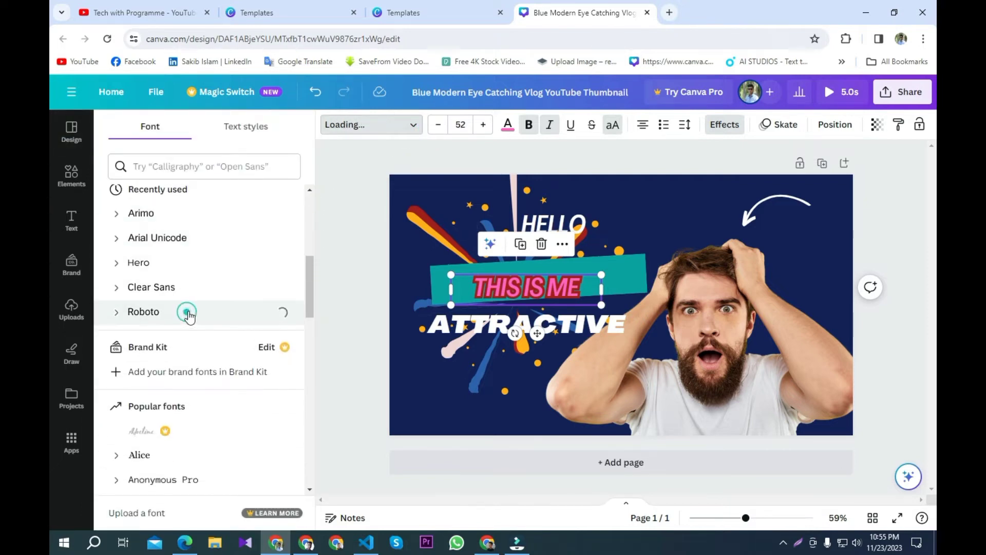
{"action": "scroll", "coordinate": [188, 318], "scroll_direction": "down", "scroll_amount": 5}
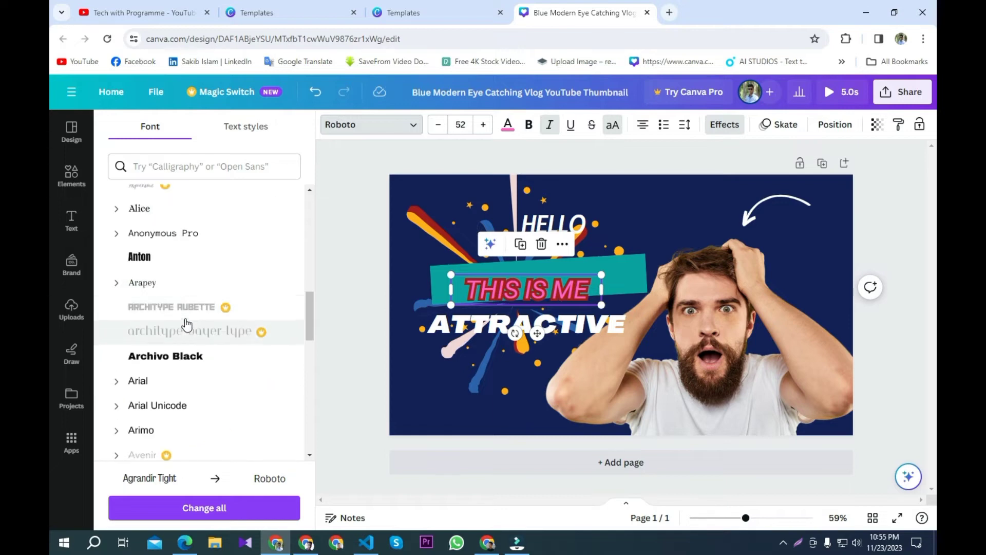
{"action": "left_click", "coordinate": [183, 257]}
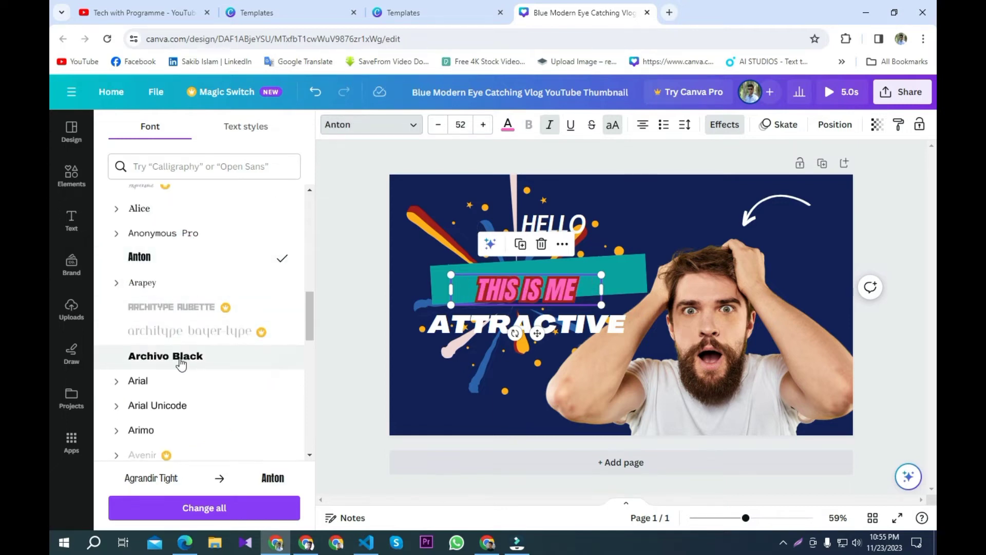
{"action": "scroll", "coordinate": [181, 364], "scroll_direction": "down", "scroll_amount": 8}
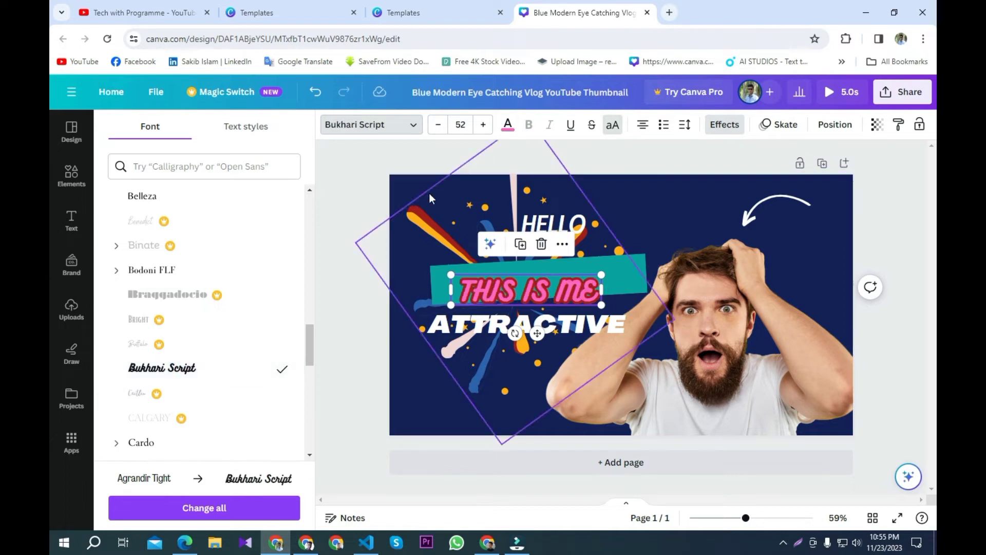
Step: Try the document's blue and black on the THIS IS ME text and set its color to white instead
{"action": "left_click", "coordinate": [507, 125]}
{"action": "left_click", "coordinate": [216, 199]}
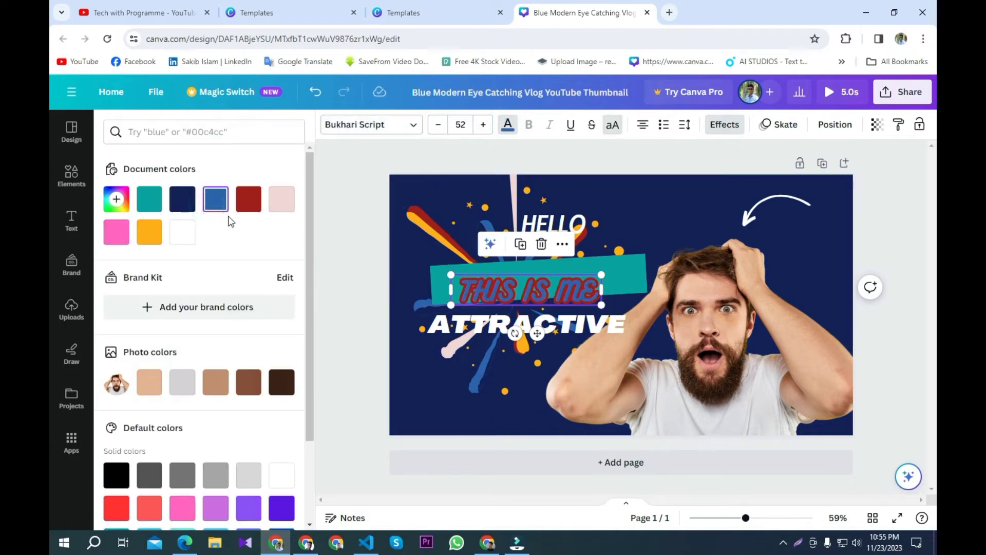
{"action": "scroll", "coordinate": [187, 346], "scroll_direction": "down", "scroll_amount": 2}
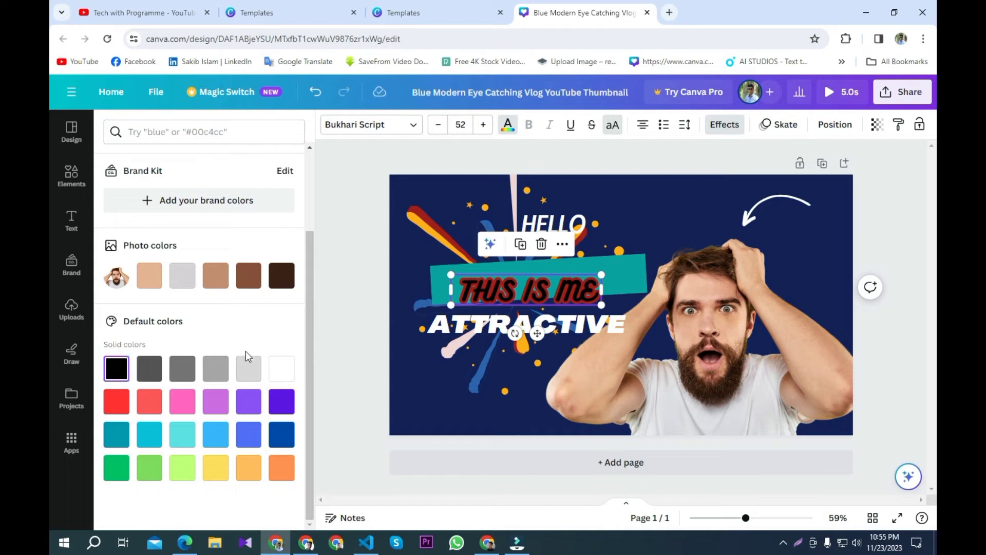
{"action": "left_click", "coordinate": [282, 368]}
Step: Scale THIS IS ME down to size 45.6 within the teal banner and shift the man's photo slightly up and right
{"action": "mouse_move", "coordinate": [478, 283]}
{"action": "left_mouse_down"}
{"action": "mouse_move", "coordinate": [478, 272]}
{"action": "mouse_move", "coordinate": [400, 278]}
{"action": "mouse_move", "coordinate": [574, 289]}
{"action": "mouse_move", "coordinate": [460, 286]}
{"action": "left_mouse_up"}
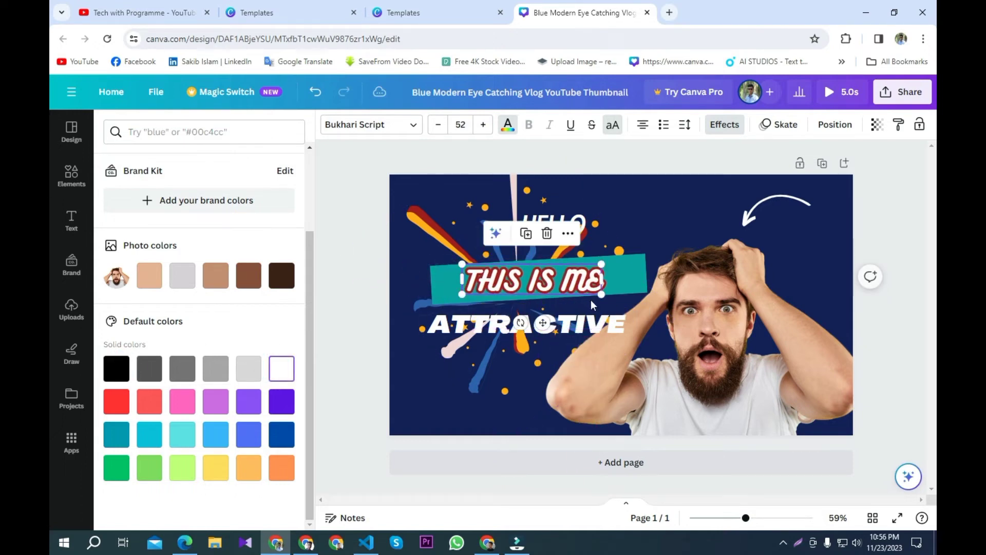
{"action": "left_click_drag", "start_coordinate": [601, 295], "coordinate": [520, 280]}
{"action": "left_click", "coordinate": [721, 359]}
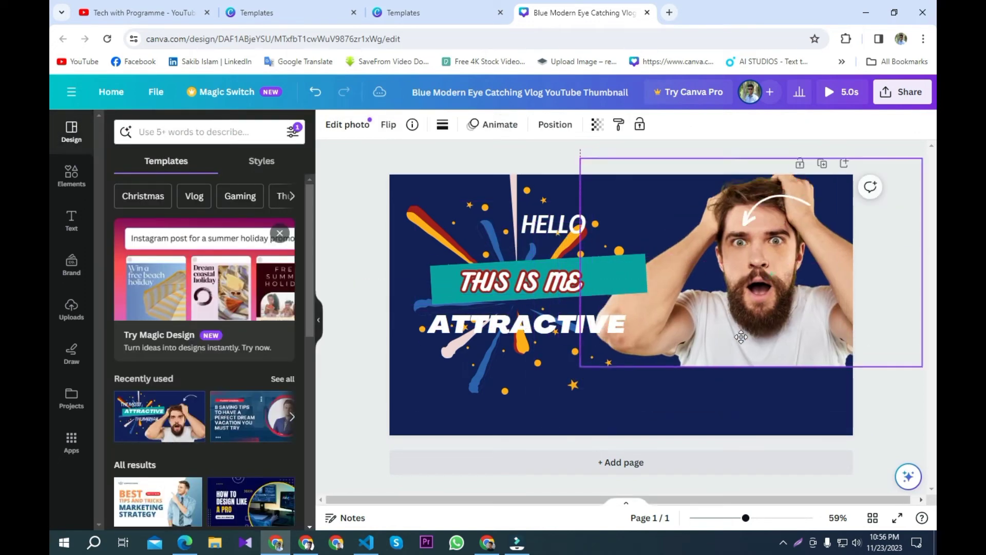
{"action": "left_click_drag", "start_coordinate": [719, 370], "coordinate": [720, 353]}
Step: Color the ATTRACTIVE text dark red and place a duplicate of it over the man's shirt
{"action": "left_click", "coordinate": [469, 282]}
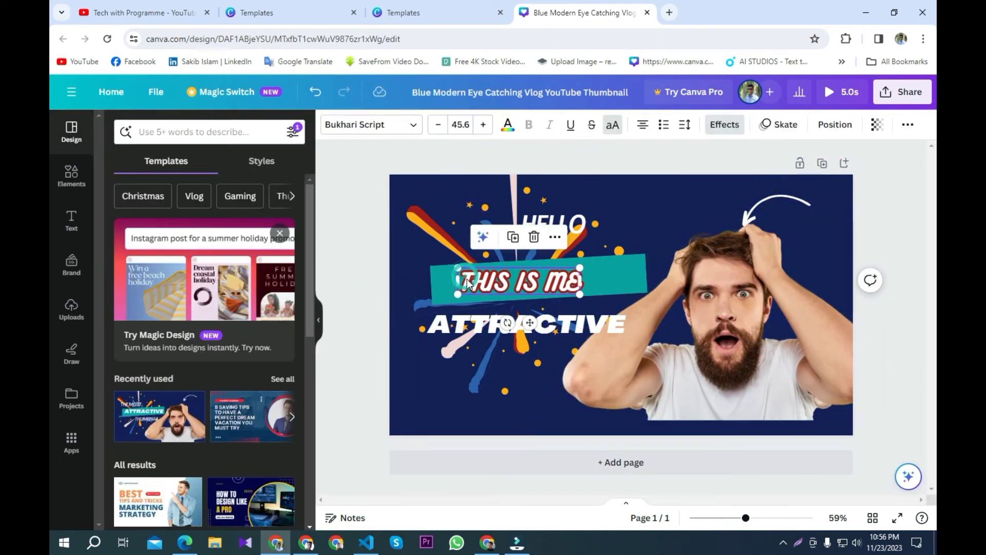
{"action": "left_click_drag", "start_coordinate": [445, 236], "coordinate": [486, 233]}
Step: Add the American flag bunting graphic across the top of the man's head
{"action": "left_click", "coordinate": [71, 175]}
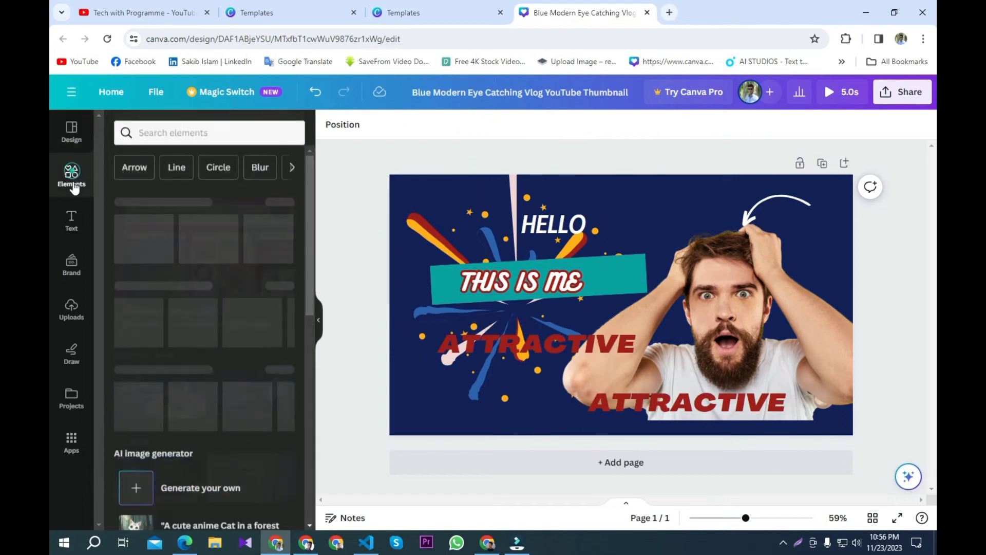
{"action": "scroll", "coordinate": [206, 320], "scroll_direction": "down", "scroll_amount": 3}
{"action": "scroll", "coordinate": [205, 320], "scroll_direction": "up", "scroll_amount": 2}
{"action": "left_click_drag", "start_coordinate": [139, 329], "coordinate": [729, 242]}
{"action": "left_click", "coordinate": [695, 256]}
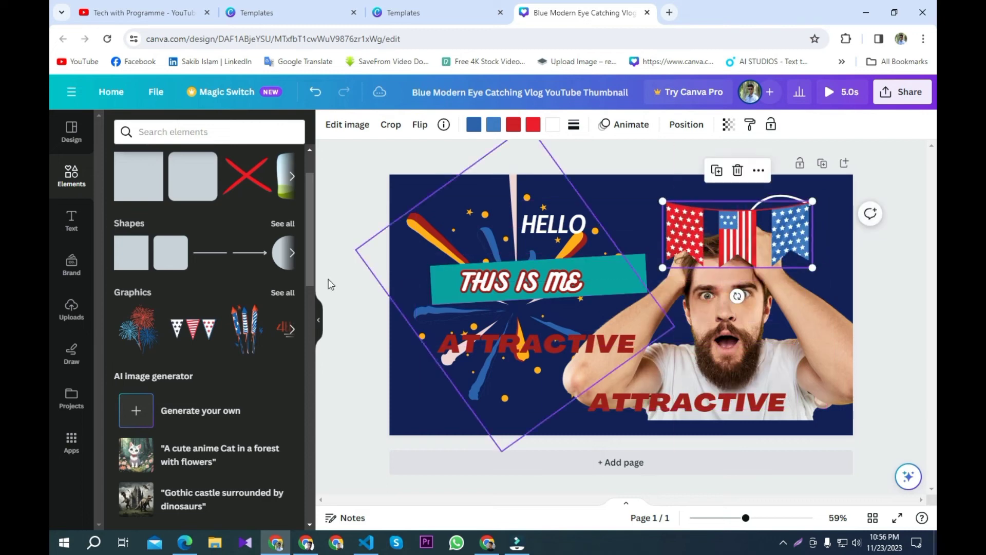
{"action": "scroll", "coordinate": [212, 304], "scroll_direction": "down", "scroll_amount": 5}
{"action": "scroll", "coordinate": [213, 304], "scroll_direction": "up", "scroll_amount": 5}
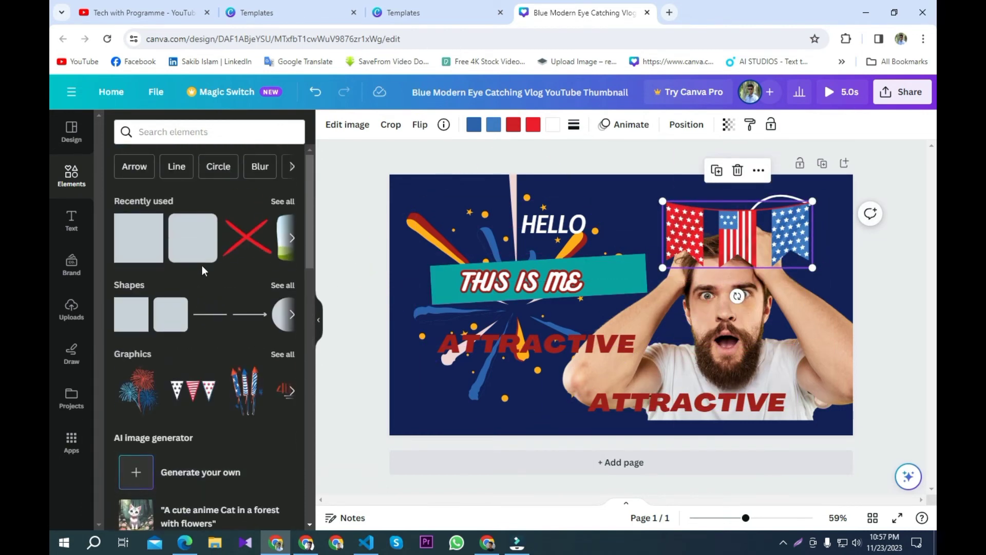
Step: Add the Order Now! font combination over the HELLO text and try the Thank you! combination
{"action": "left_click", "coordinate": [72, 219]}
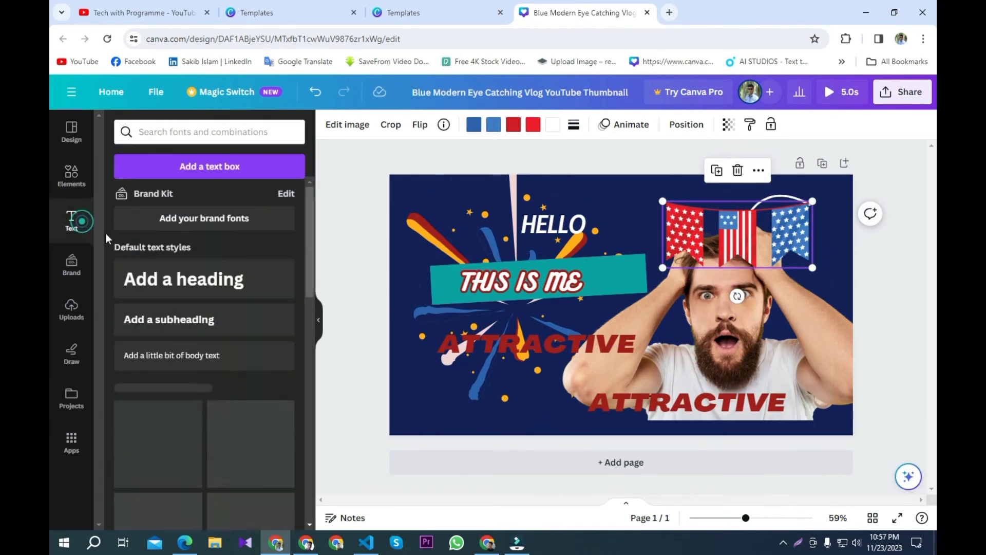
{"action": "scroll", "coordinate": [206, 272], "scroll_direction": "down", "scroll_amount": 6}
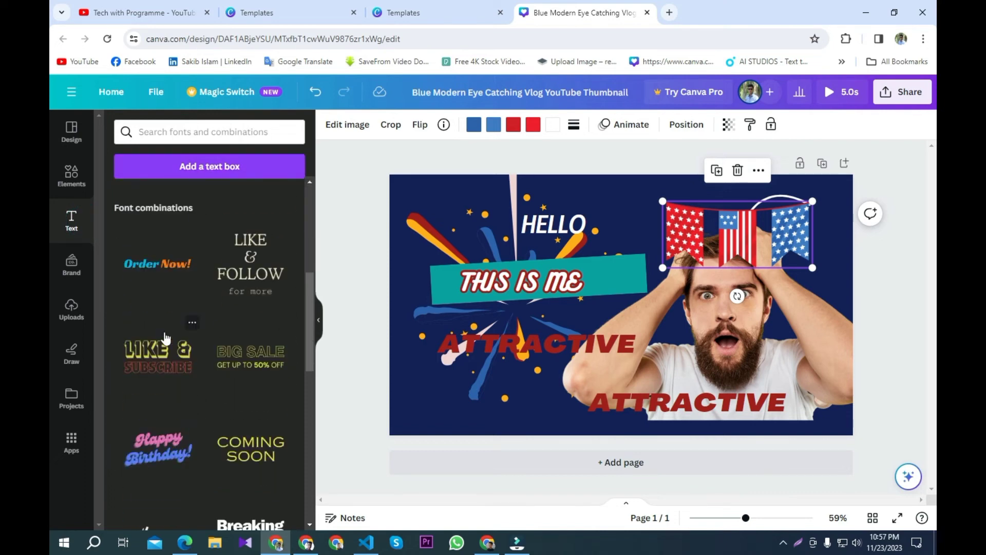
{"action": "left_click_drag", "start_coordinate": [529, 208], "coordinate": [543, 259]}
{"action": "scroll", "coordinate": [197, 347], "scroll_direction": "down", "scroll_amount": 4}
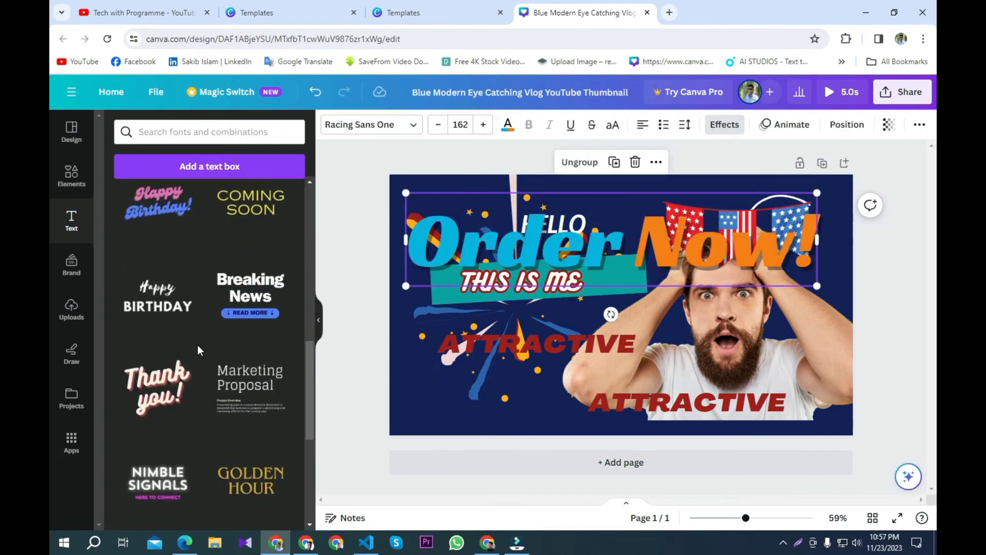
{"action": "left_click_drag", "start_coordinate": [162, 384], "coordinate": [465, 308]}
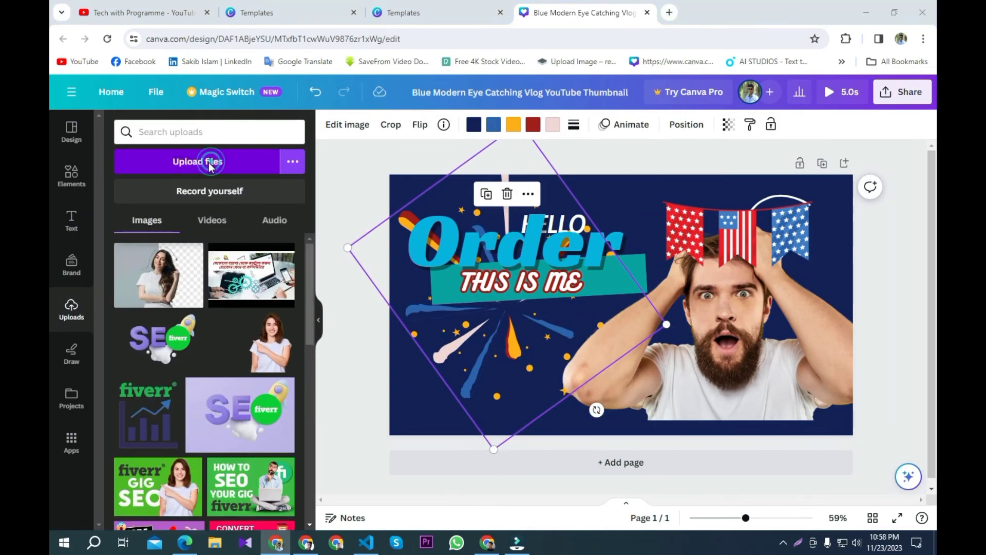
Step: Upload the purple SEO fiverr image and place it, slightly enlarged, over the man's photo
{"action": "left_click", "coordinate": [209, 162]}
{"action": "scroll", "coordinate": [317, 210], "scroll_direction": "down", "scroll_amount": 5}
{"action": "double_click", "coordinate": [317, 210]}
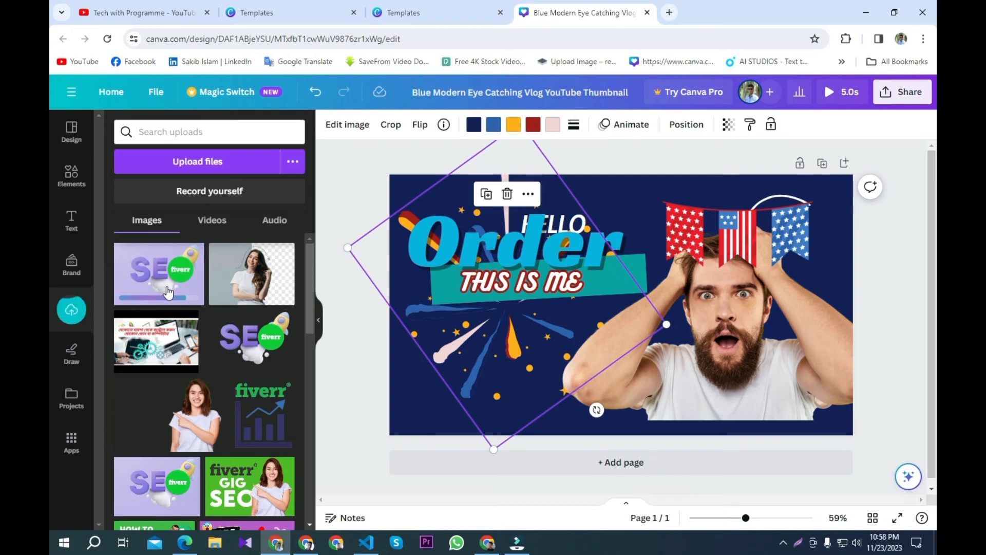
{"action": "left_click_drag", "start_coordinate": [156, 277], "coordinate": [664, 306]}
{"action": "left_click_drag", "start_coordinate": [558, 389], "coordinate": [548, 400]}
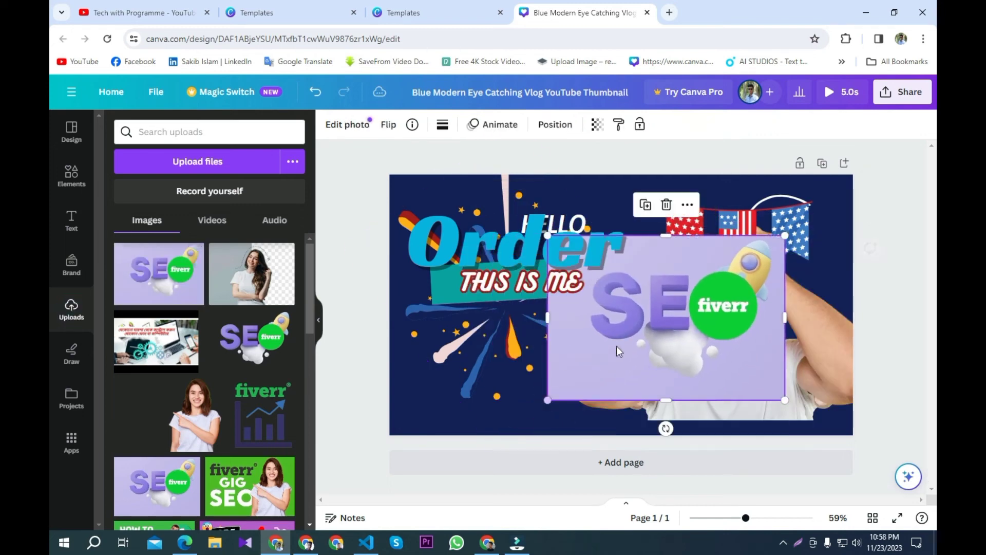
{"action": "mouse_move", "coordinate": [686, 332]}
{"action": "left_mouse_down"}
{"action": "mouse_move", "coordinate": [756, 322]}
{"action": "mouse_move", "coordinate": [676, 341]}
{"action": "left_mouse_up"}
Step: Move the SEO fiverr image directly beneath the man's photo in the layer order
{"action": "right_click", "coordinate": [798, 315]}
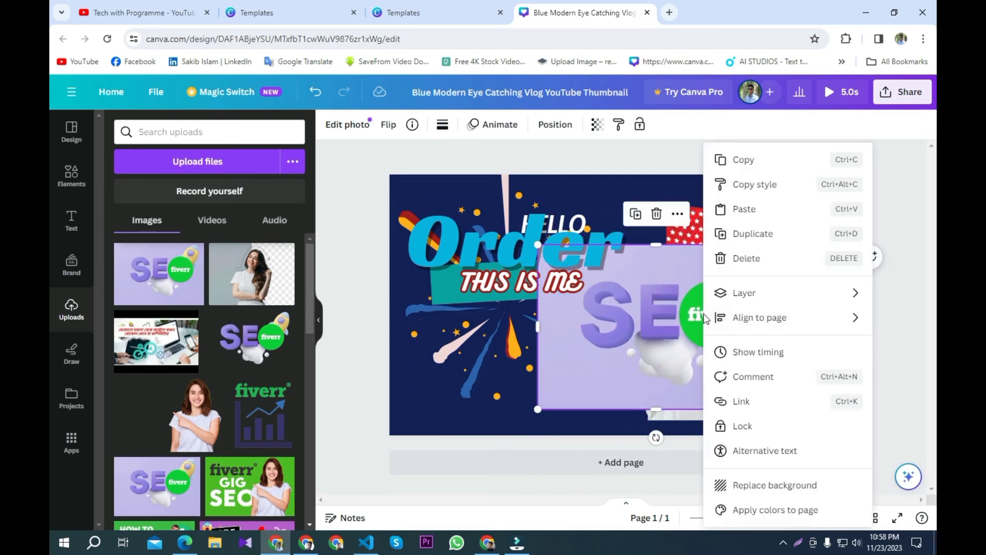
{"action": "left_click", "coordinate": [748, 293]}
{"action": "left_click", "coordinate": [588, 390]}
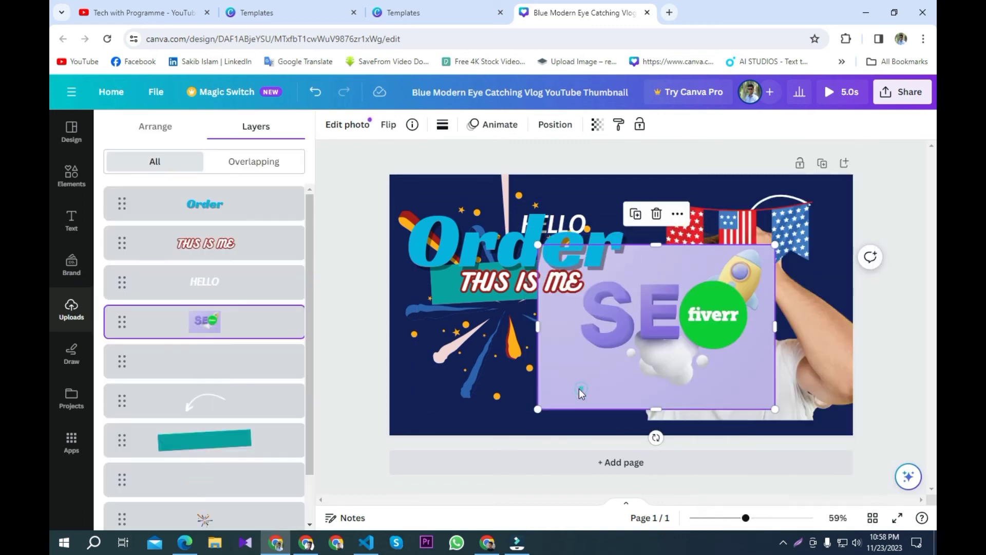
{"action": "scroll", "coordinate": [135, 324], "scroll_direction": "down", "scroll_amount": 2}
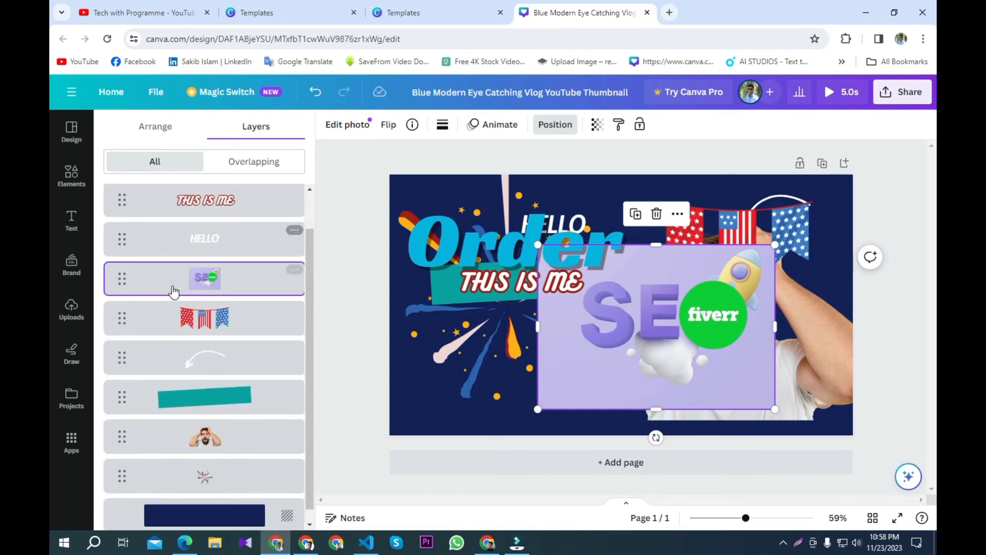
{"action": "left_click_drag", "start_coordinate": [123, 275], "coordinate": [135, 442]}
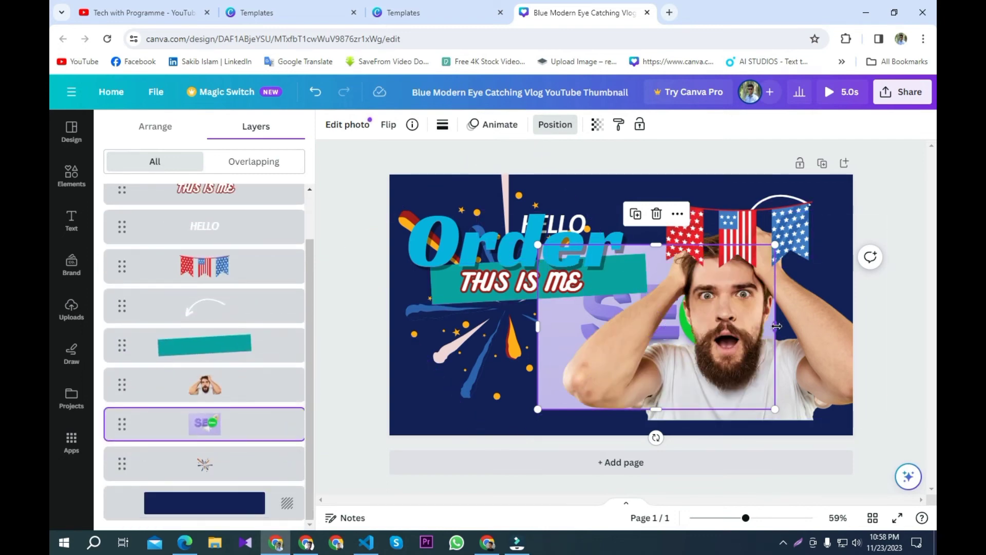
Step: Enlarge the SEO fiverr image on all four sides so it covers nearly the whole thumbnail as a background
{"action": "left_click_drag", "start_coordinate": [777, 325], "coordinate": [840, 325]}
{"action": "left_click_drag", "start_coordinate": [690, 410], "coordinate": [689, 450]}
{"action": "left_click_drag", "start_coordinate": [690, 245], "coordinate": [689, 170]}
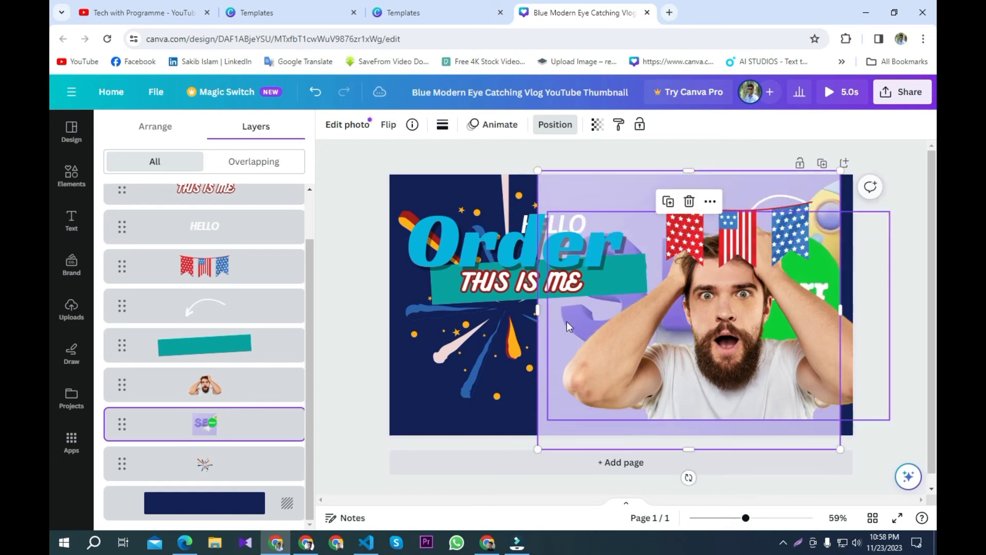
{"action": "left_click_drag", "start_coordinate": [536, 308], "coordinate": [378, 311]}
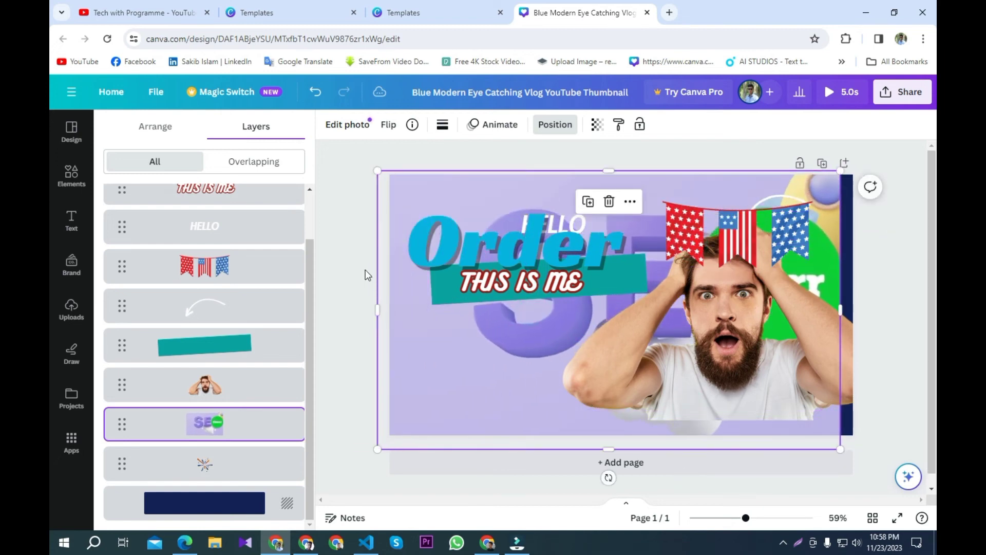
{"action": "left_click", "coordinate": [362, 265]}
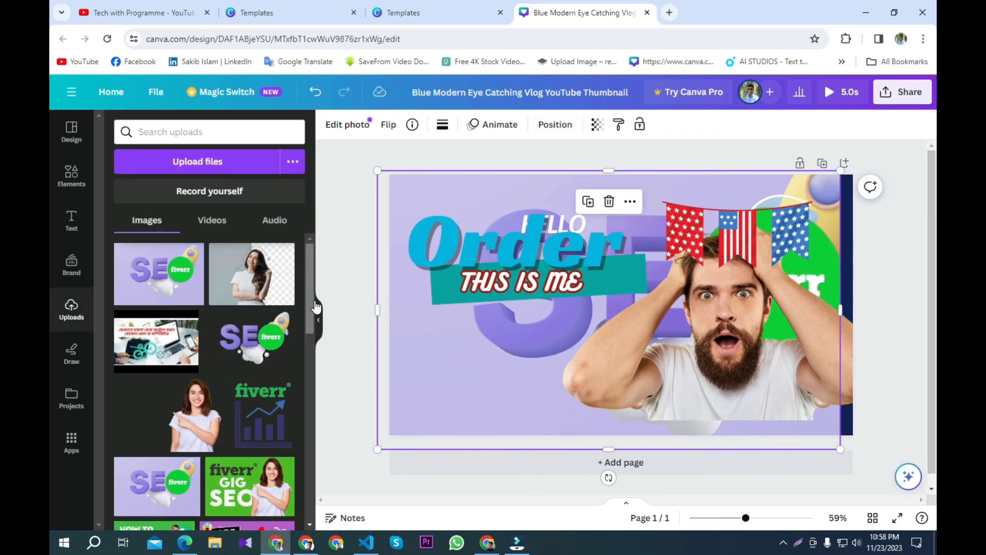
Step: Draw a curved red marker stroke across the Order text
{"action": "left_click", "coordinate": [72, 354]}
{"action": "left_click", "coordinate": [143, 266]}
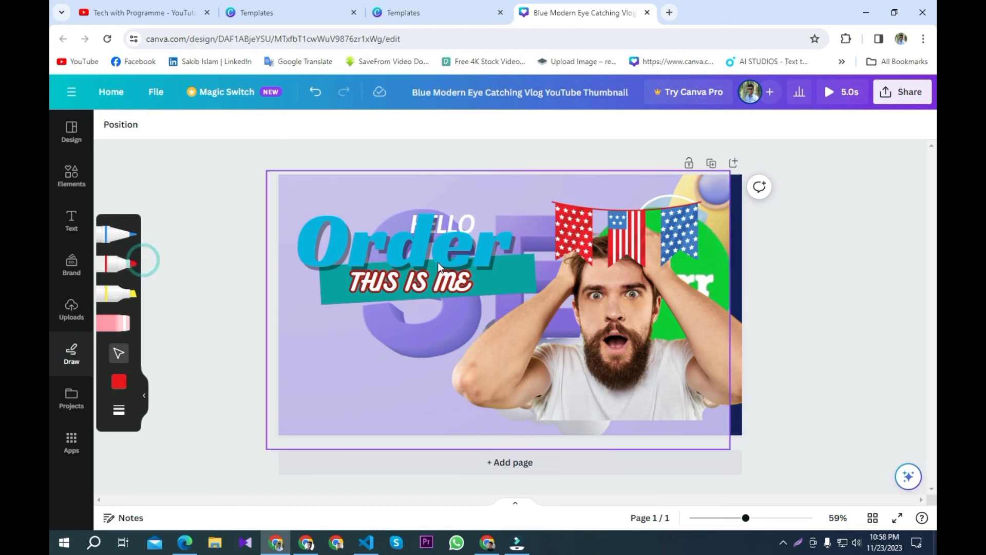
{"action": "left_click", "coordinate": [119, 382]}
{"action": "mouse_move", "coordinate": [366, 203]}
{"action": "left_mouse_down"}
{"action": "mouse_move", "coordinate": [412, 261]}
{"action": "mouse_move", "coordinate": [492, 218]}
{"action": "left_mouse_up"}
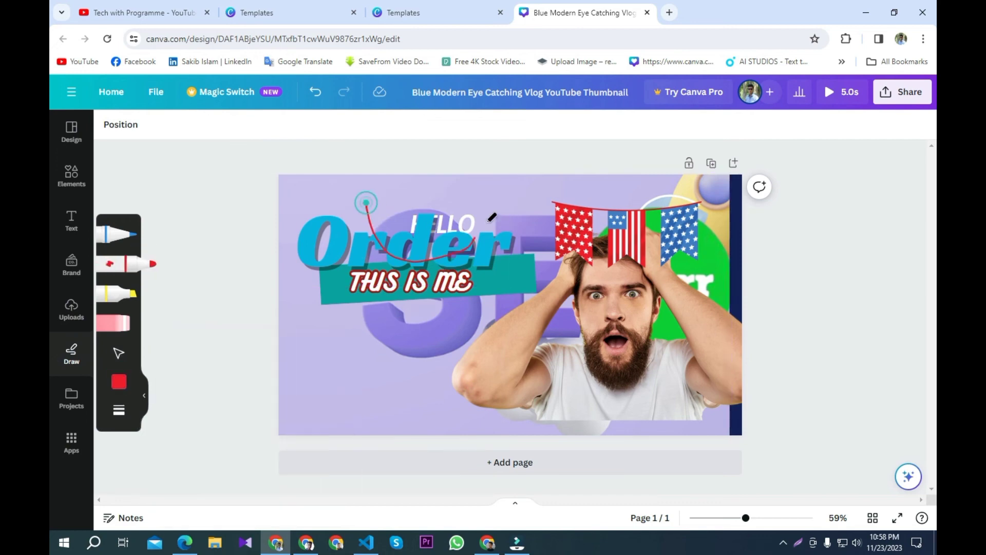